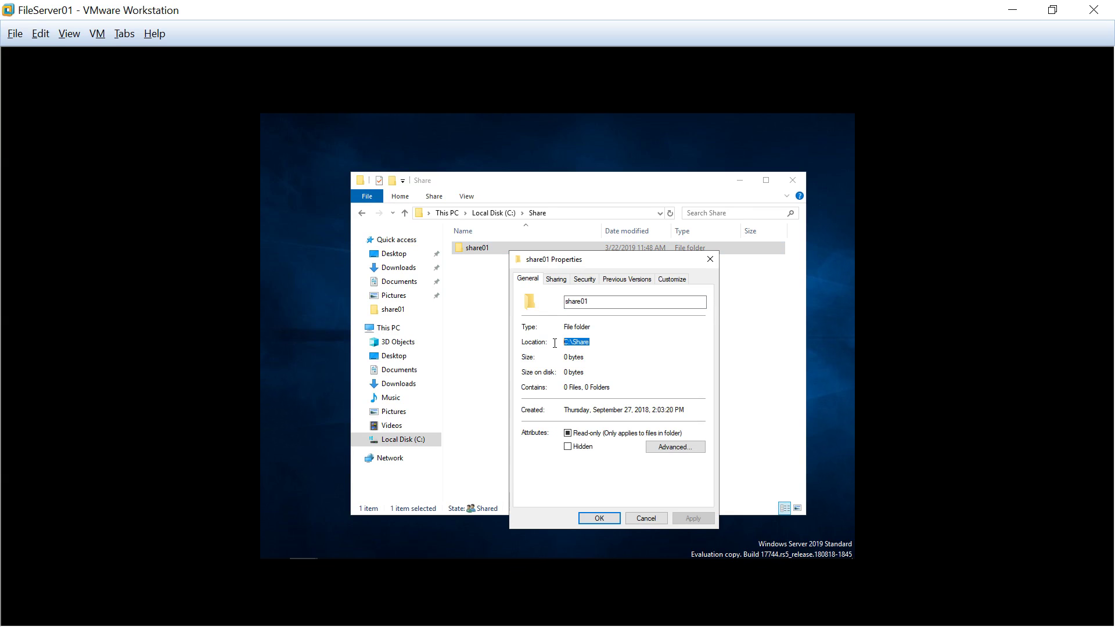
# Check user01's permissions on share01's Security tab, confirm share01 is empty, and return to Share
pyautogui.click(583, 279)
pyautogui.click(582, 345)
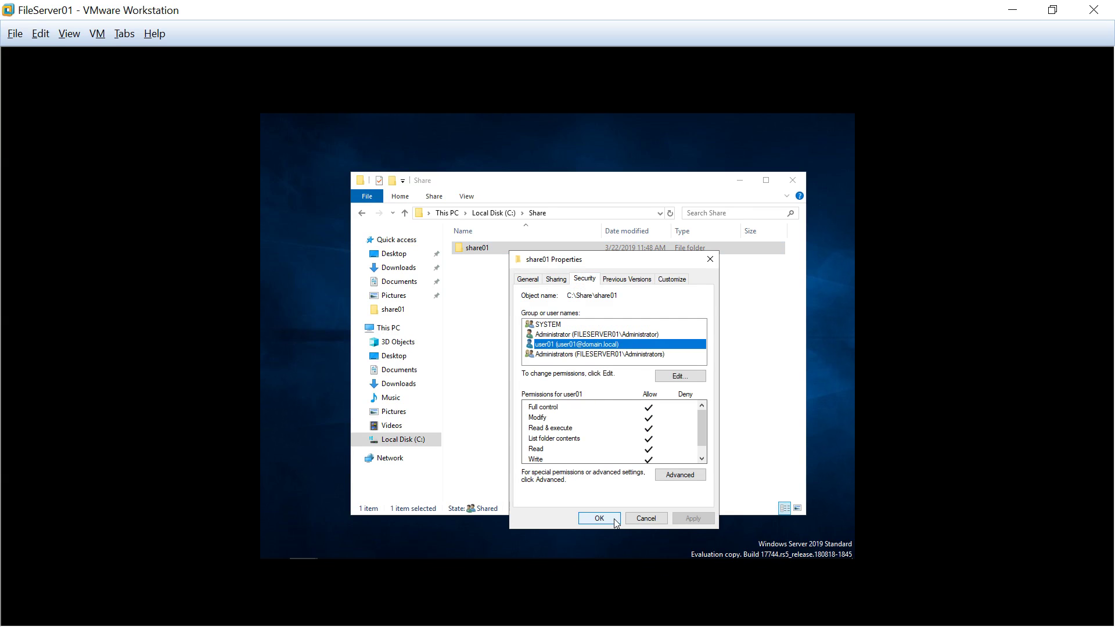
pyautogui.click(599, 518)
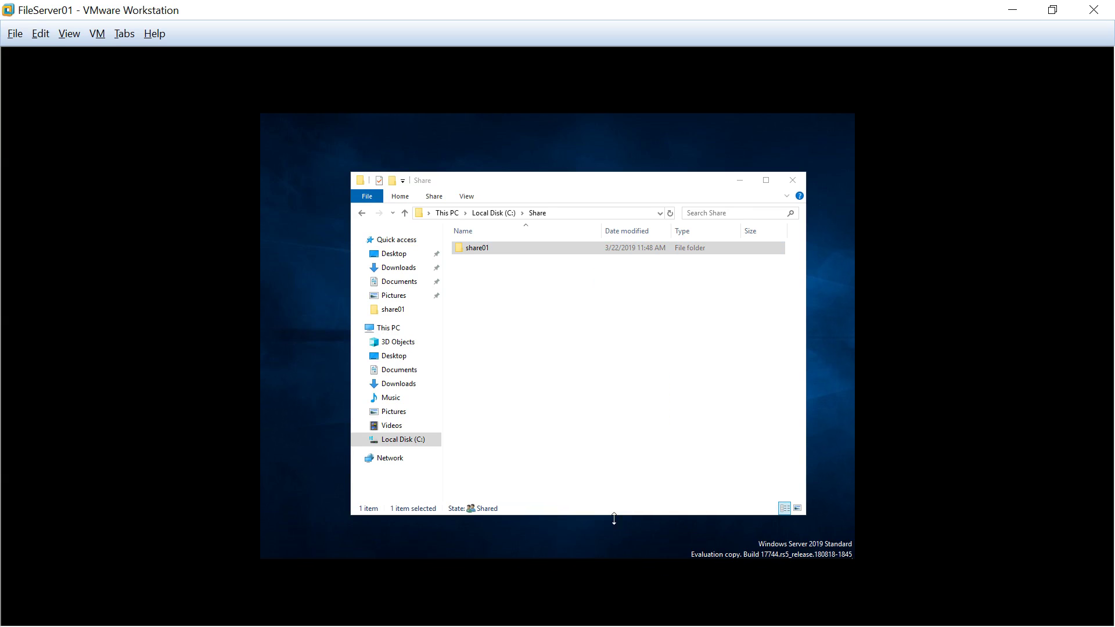
pyautogui.doubleClick(543, 253)
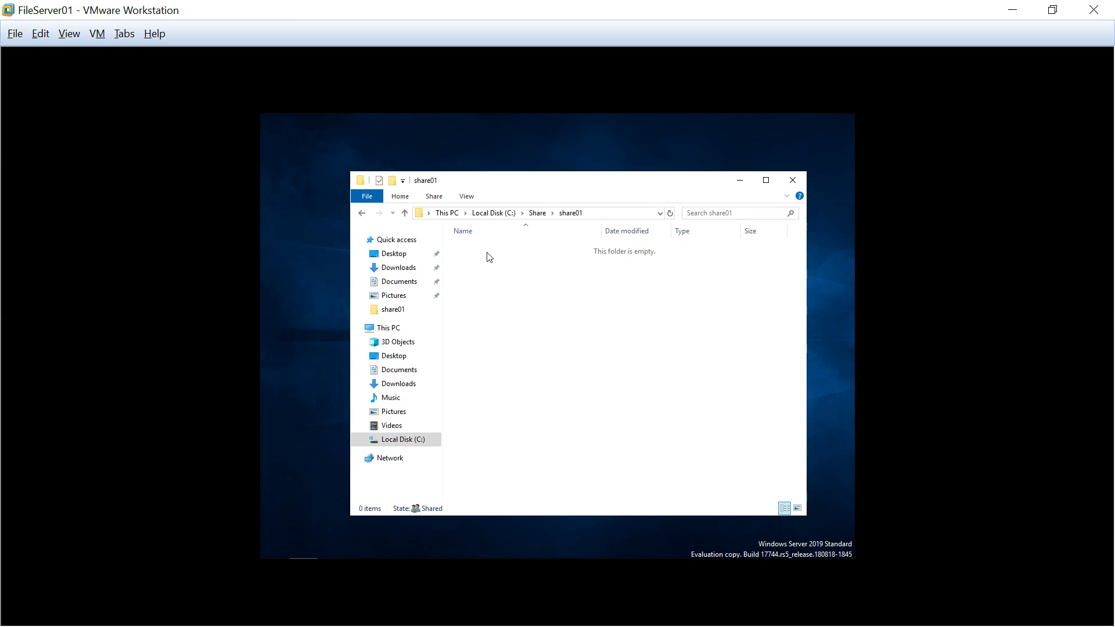
pyautogui.click(360, 214)
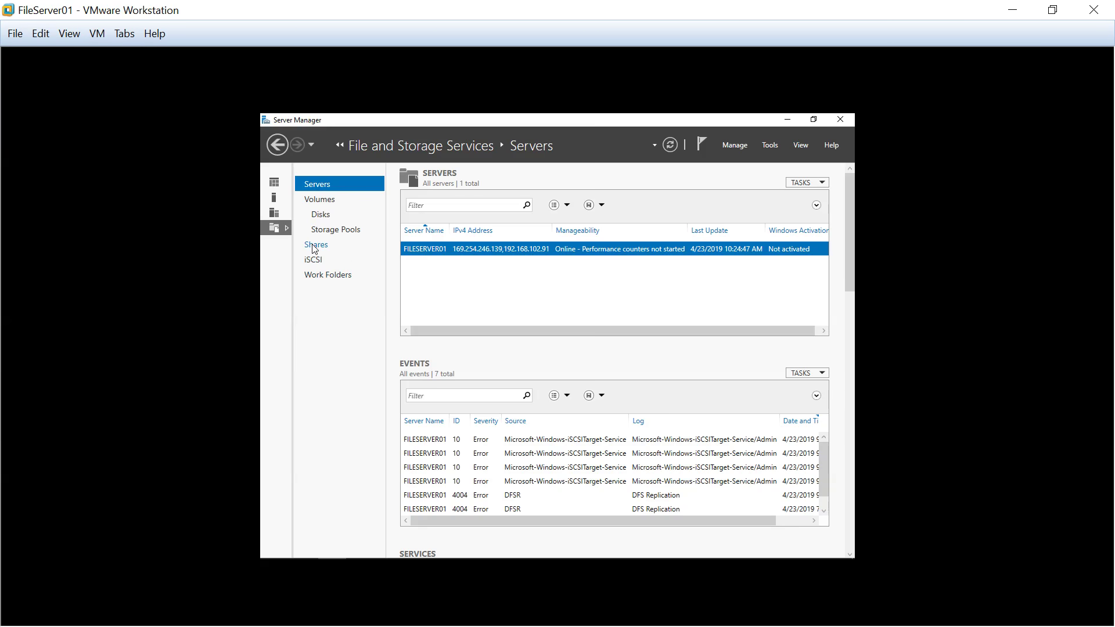
# Review share01's SMB share permissions and settings in Server Manager: access-based enumeration, caching, encryption
pyautogui.click(353, 251)
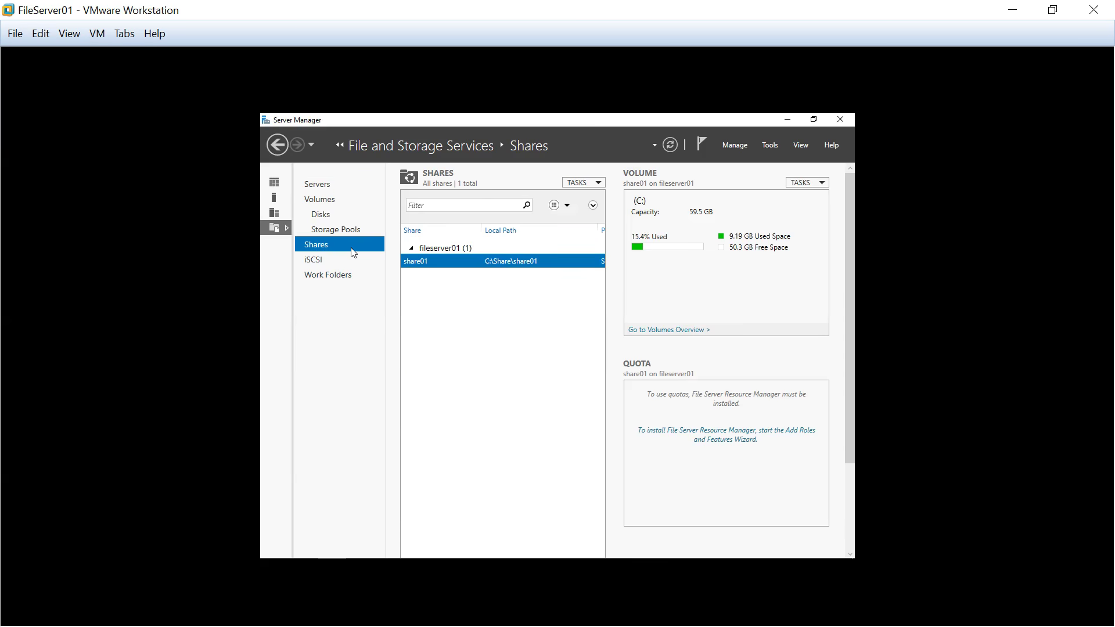
pyautogui.rightClick(442, 263)
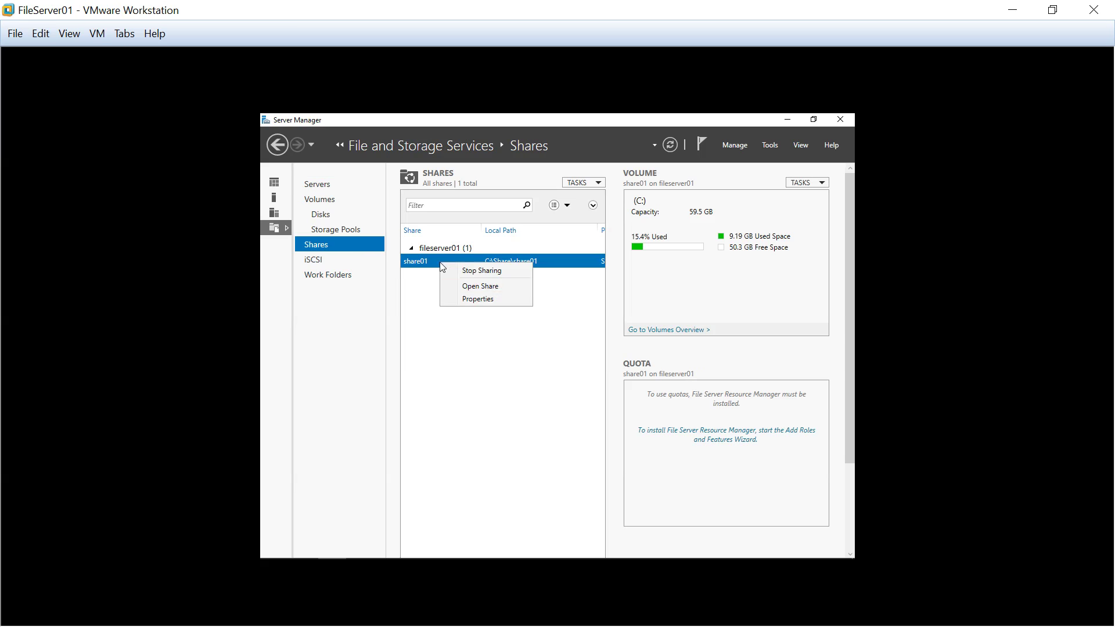
pyautogui.click(518, 300)
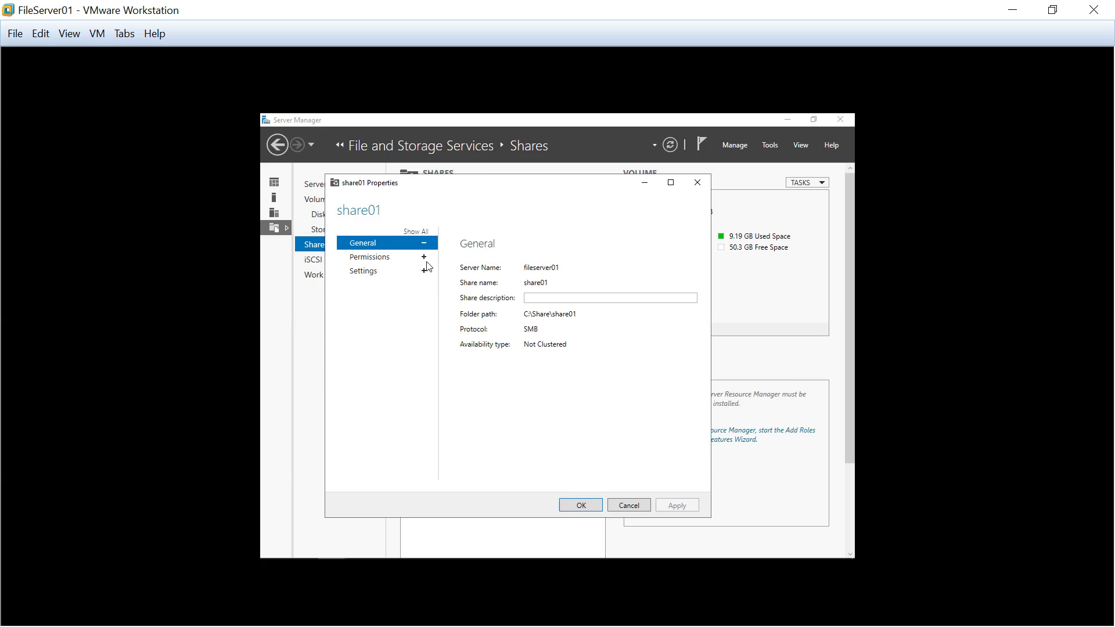
pyautogui.click(424, 257)
pyautogui.click(424, 271)
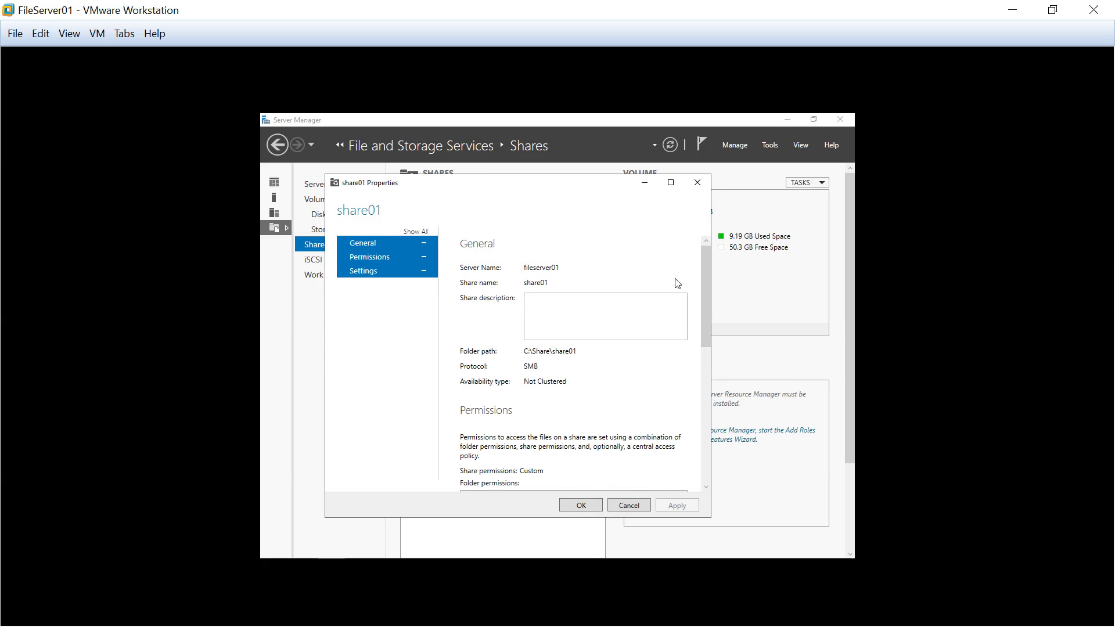
pyautogui.moveTo(705, 272); pyautogui.dragTo(702, 462)
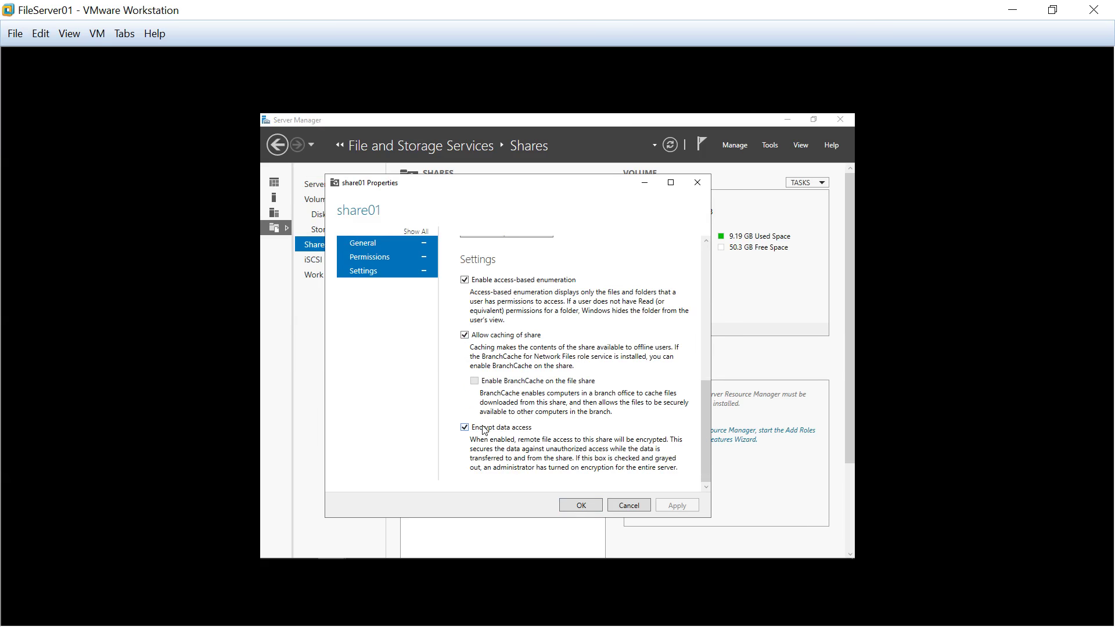
pyautogui.click(583, 509)
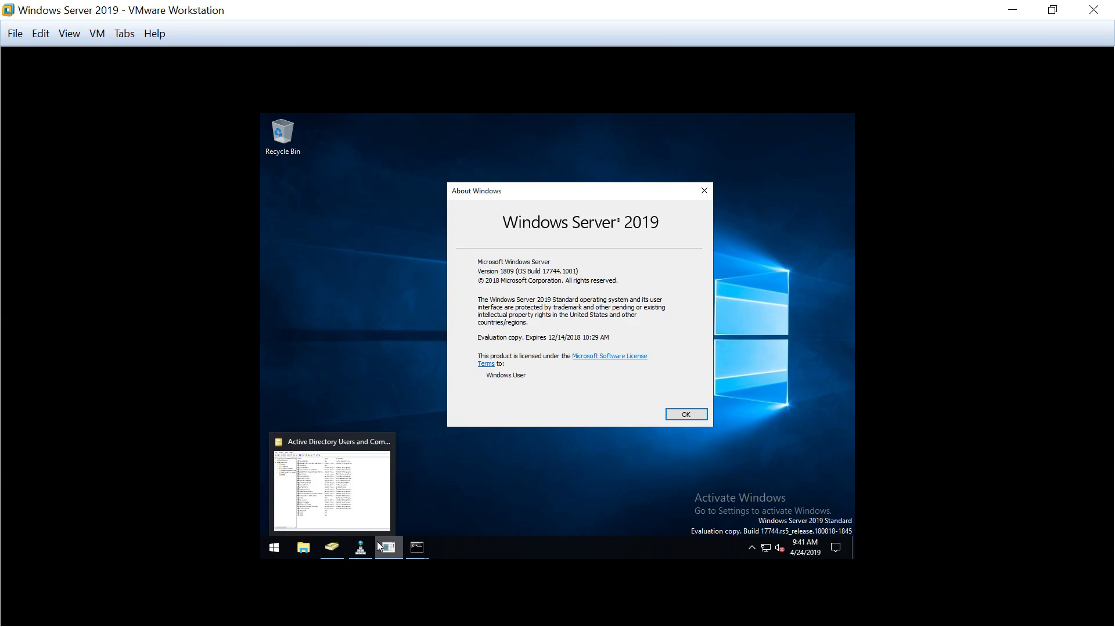
# Open the properties of the storesafe01 host record in DNS Manager's domain.local zone
pyautogui.click(361, 544)
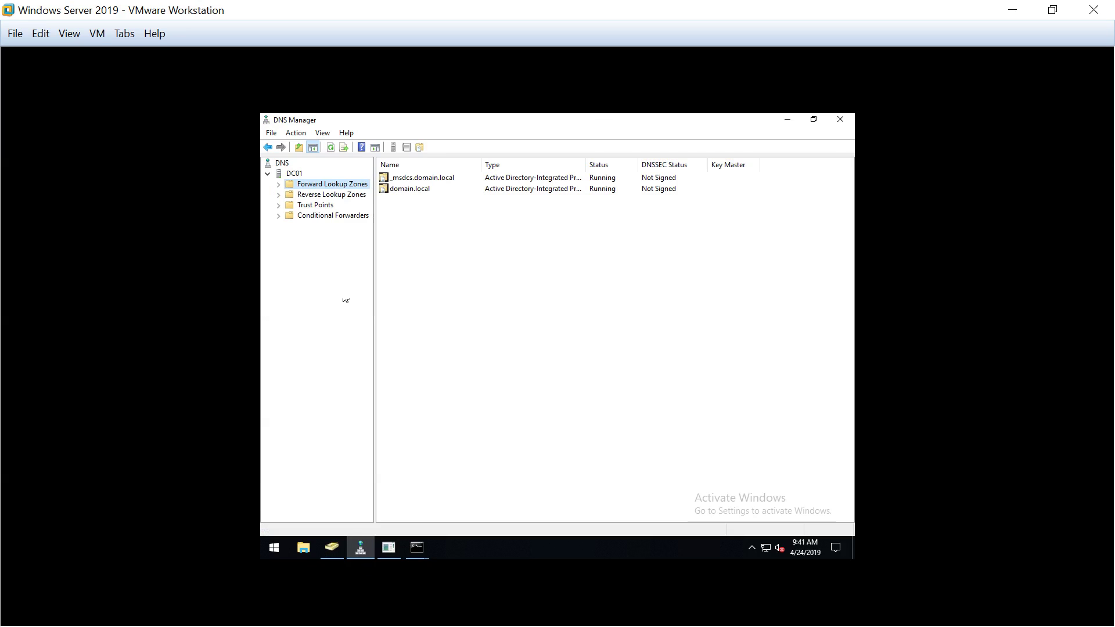
pyautogui.doubleClick(402, 189)
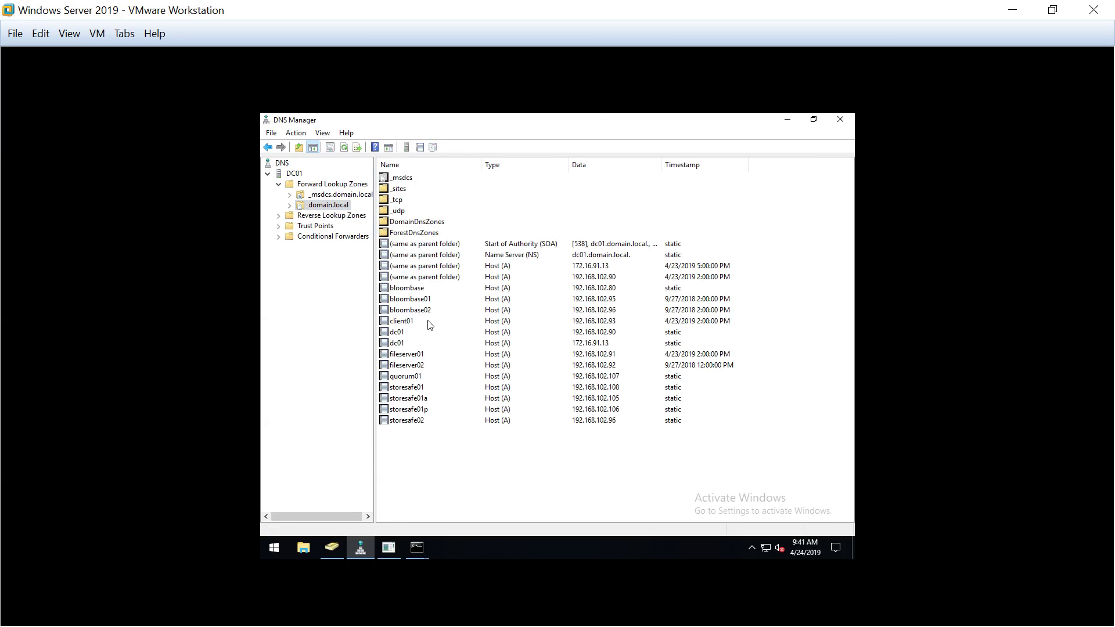
pyautogui.click(411, 389)
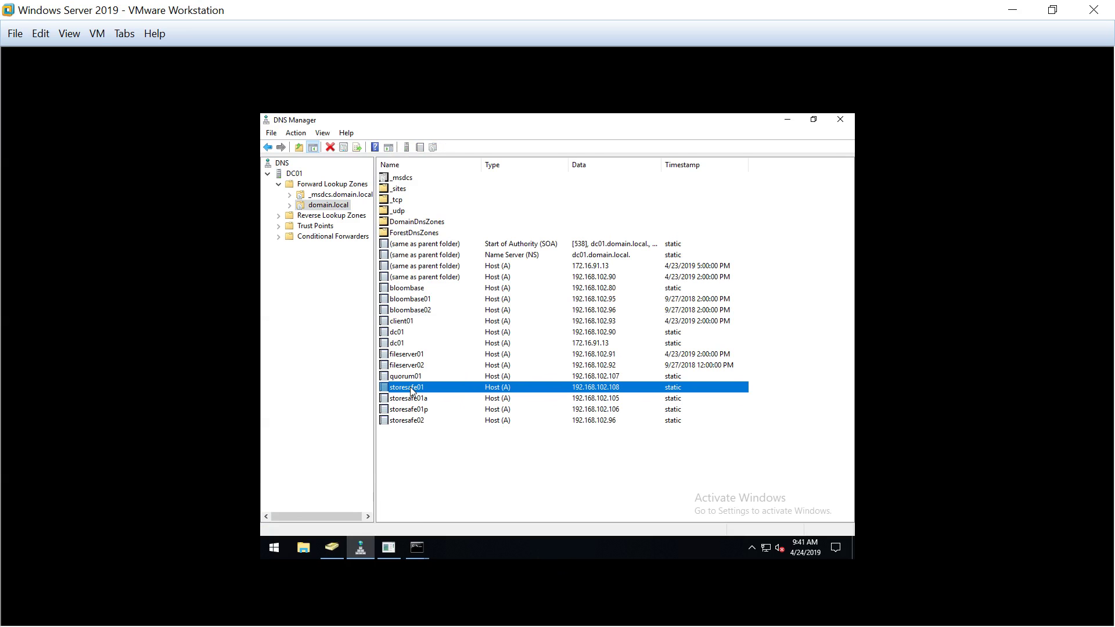
pyautogui.rightClick(410, 389)
pyautogui.click(451, 413)
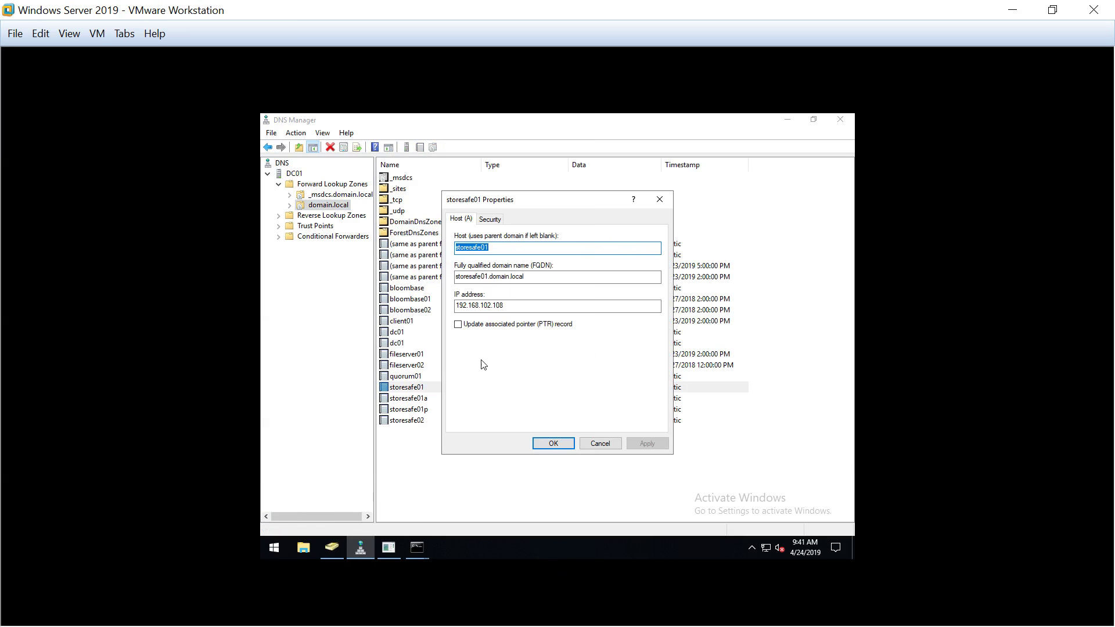
# Verify storesafe01's host record points to 192.168.102.108, then switch to Active Directory Users and Computers
pyautogui.click(508, 248)
pyautogui.doubleClick(507, 245)
pyautogui.click(509, 305)
pyautogui.moveTo(510, 305); pyautogui.dragTo(448, 306)
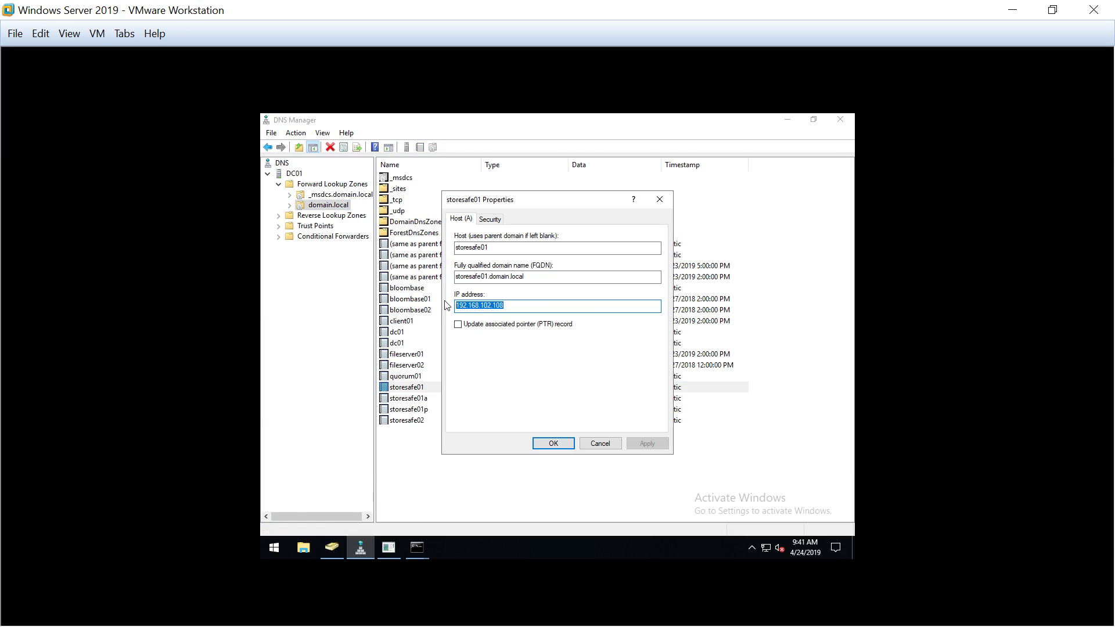
pyautogui.click(554, 444)
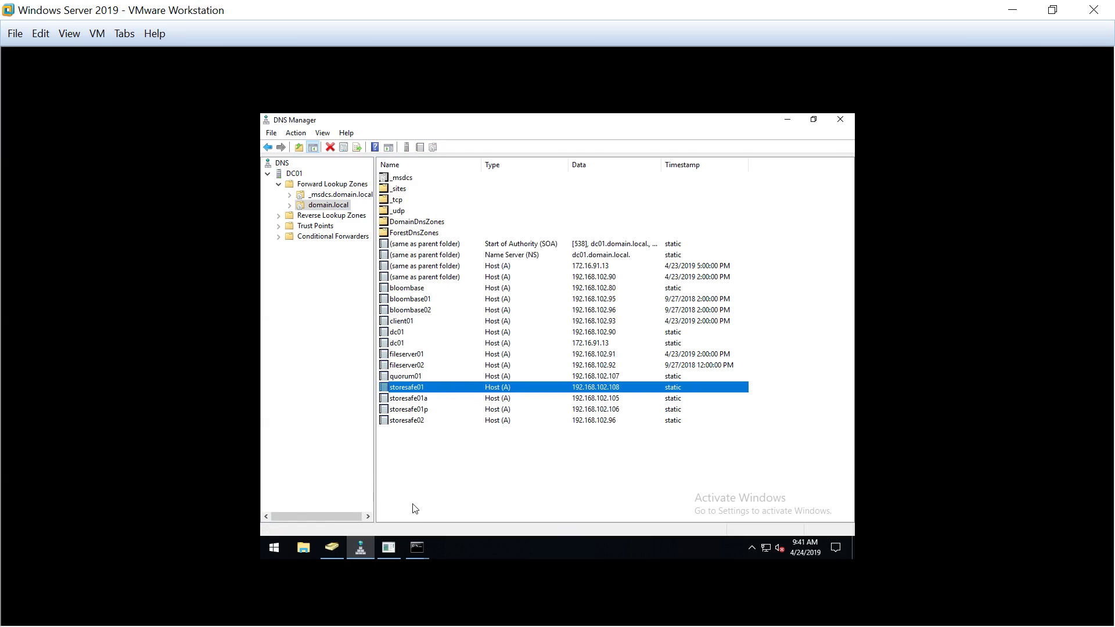
pyautogui.click(332, 549)
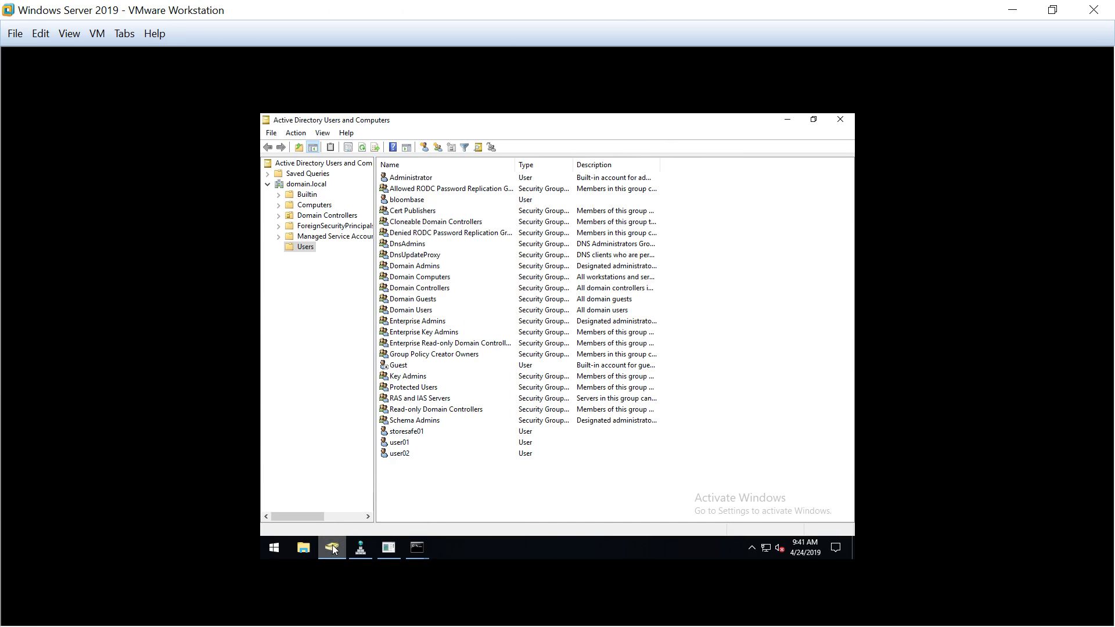
# Select the storesafe01 user in Users, then type setspn in the administrator Command Prompt
pyautogui.click(409, 435)
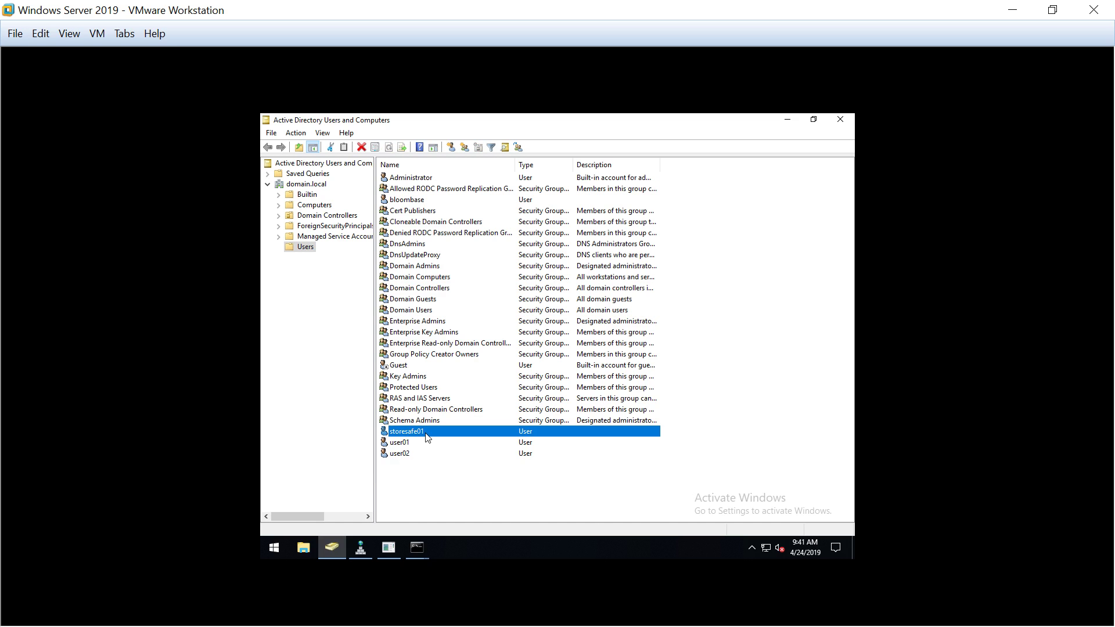
pyautogui.click(418, 550)
pyautogui.click(461, 503)
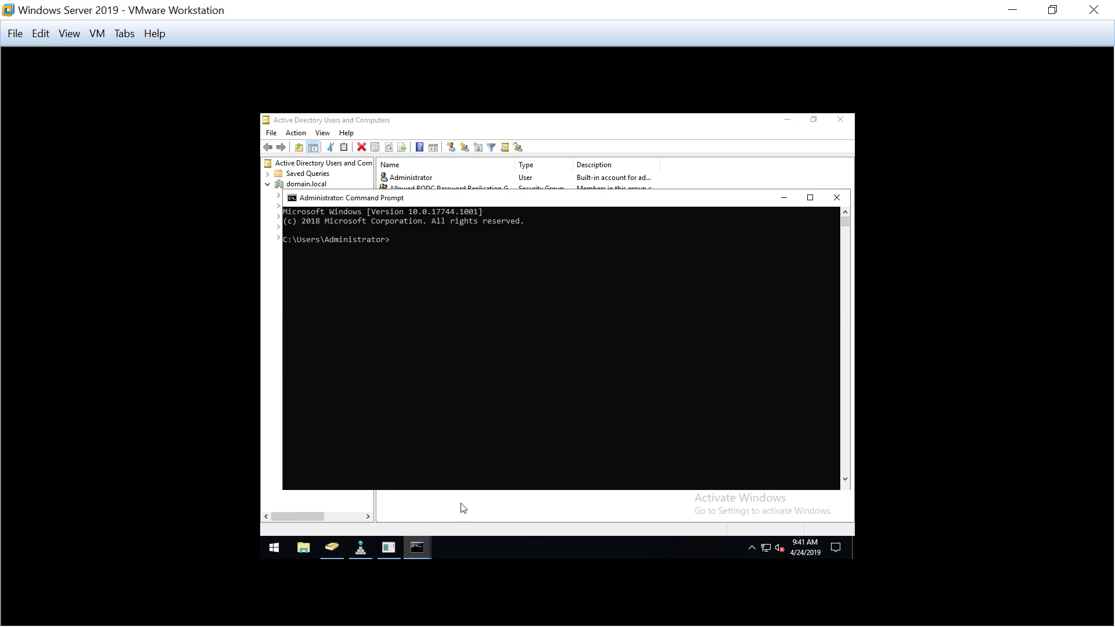
pyautogui.write('setspn -l storesafe01')
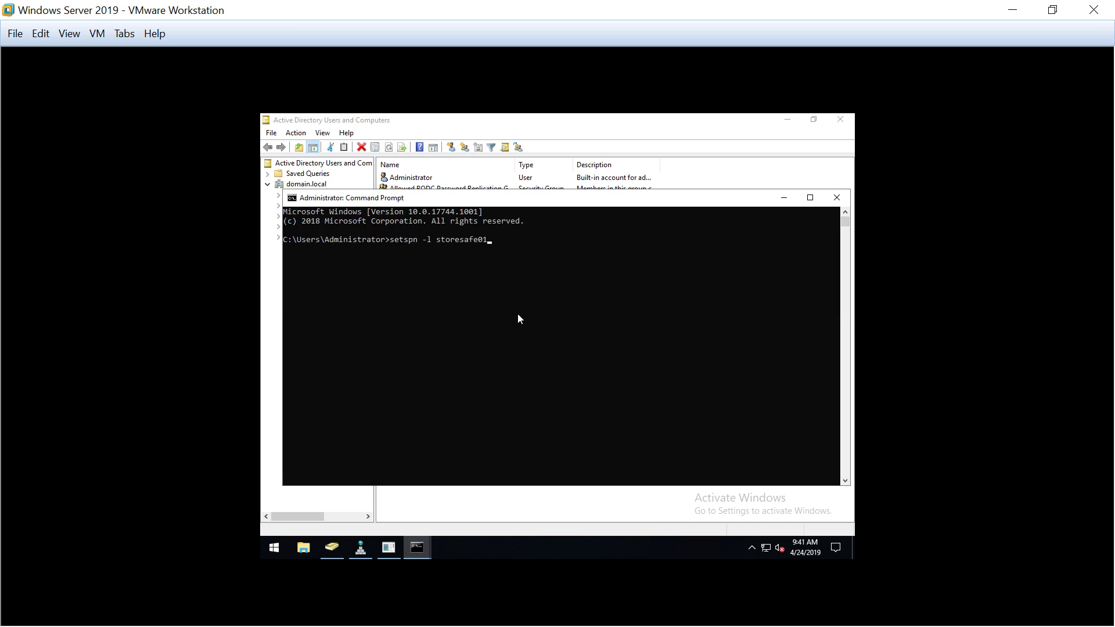
# Run setspn -l storesafe01 and highlight its three cifs SPN lines in the output
pyautogui.press('Return')
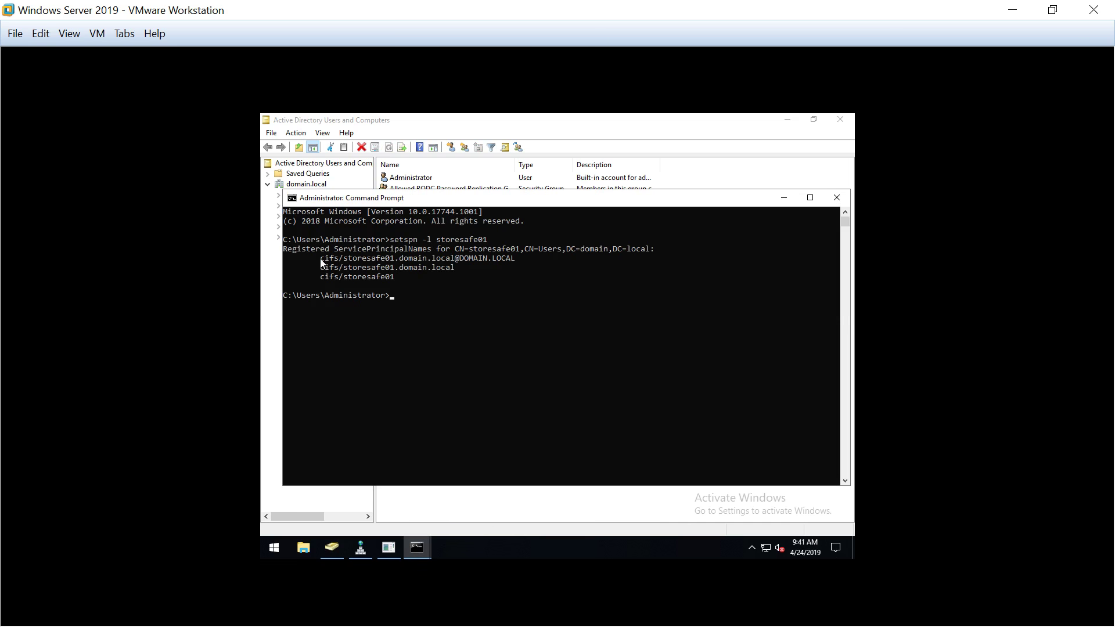
pyautogui.moveTo(319, 259); pyautogui.dragTo(422, 284)
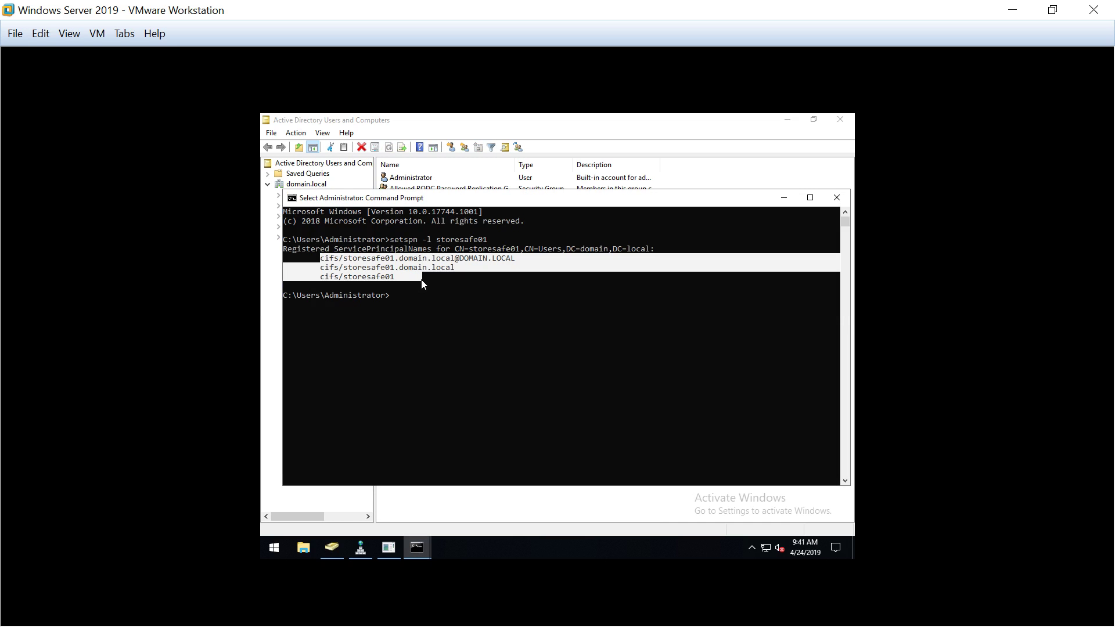
pyautogui.click(422, 283)
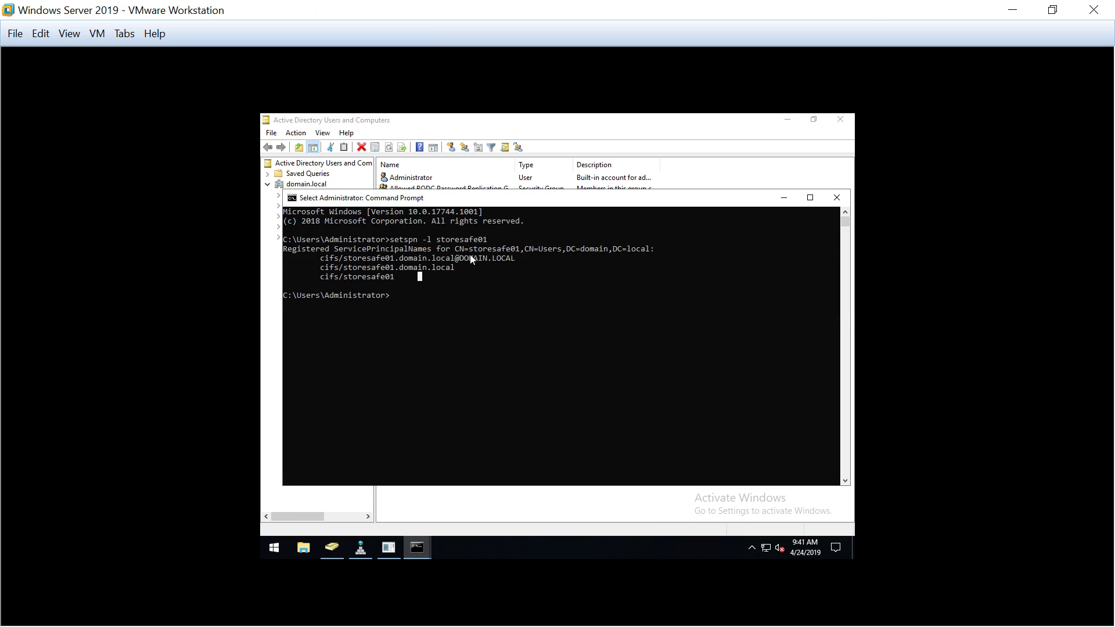
# Open storesafe01's properties in Active Directory Users and Computers at the Delegation tab
pyautogui.click(743, 183)
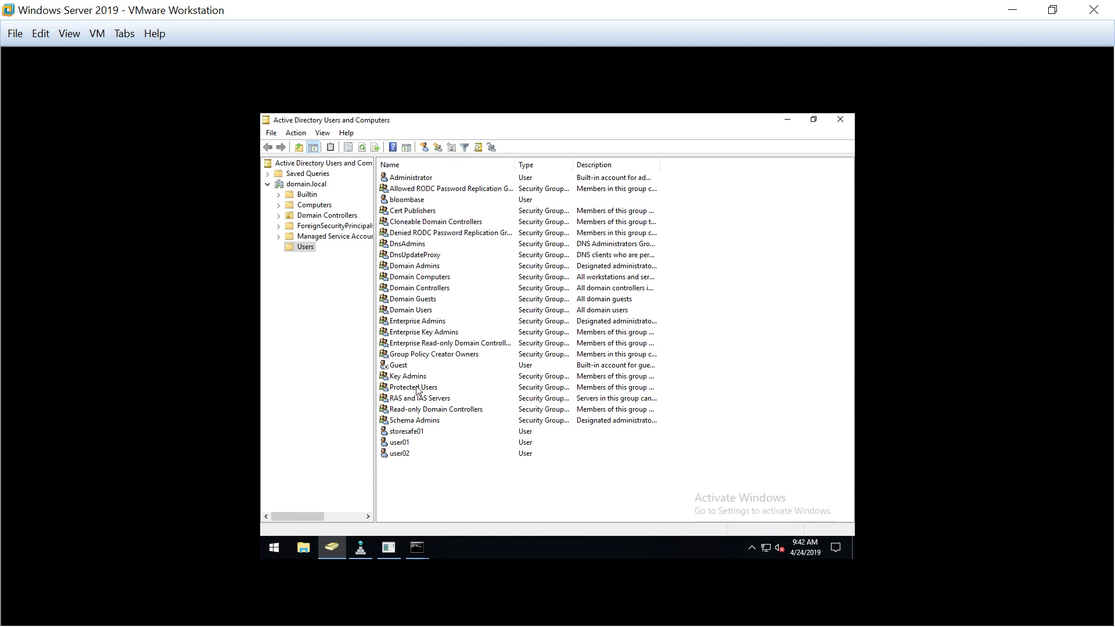
pyautogui.rightClick(419, 430)
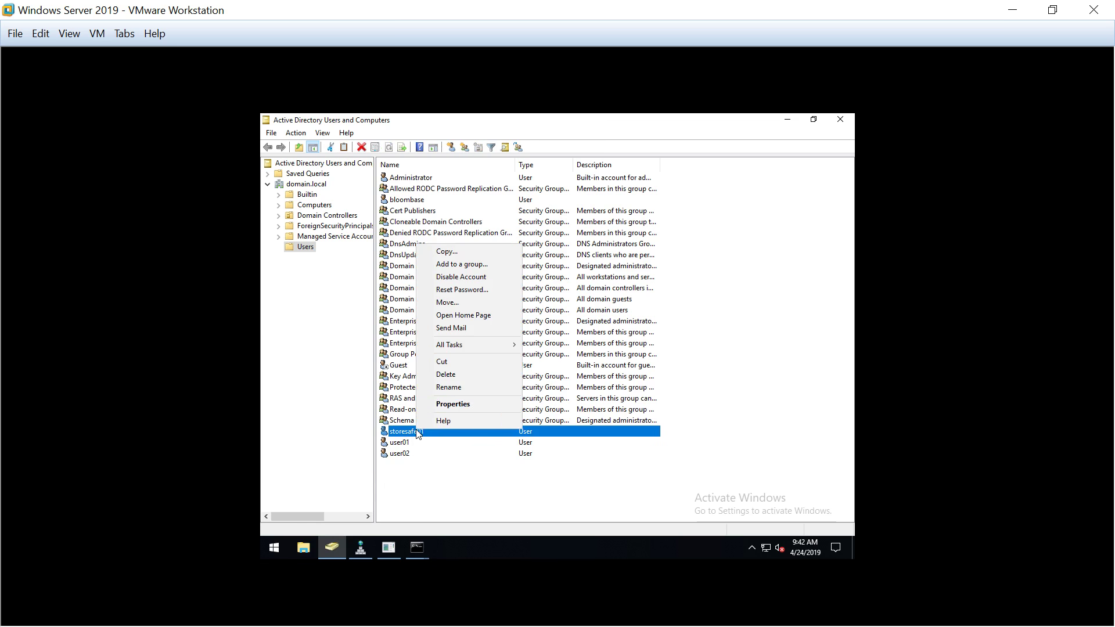
pyautogui.click(478, 403)
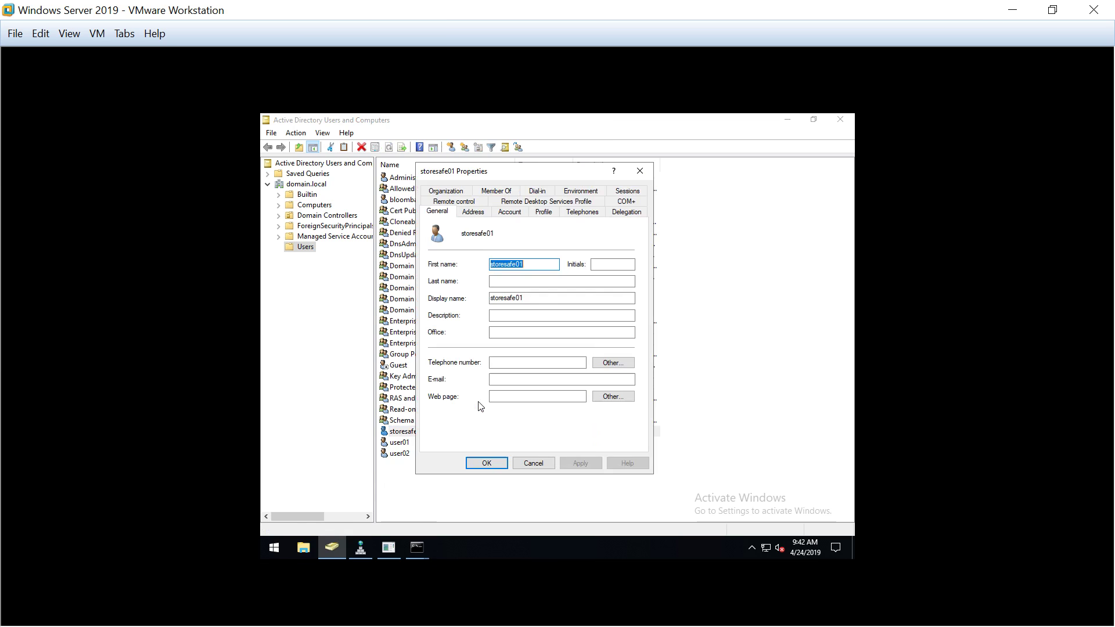
pyautogui.click(635, 216)
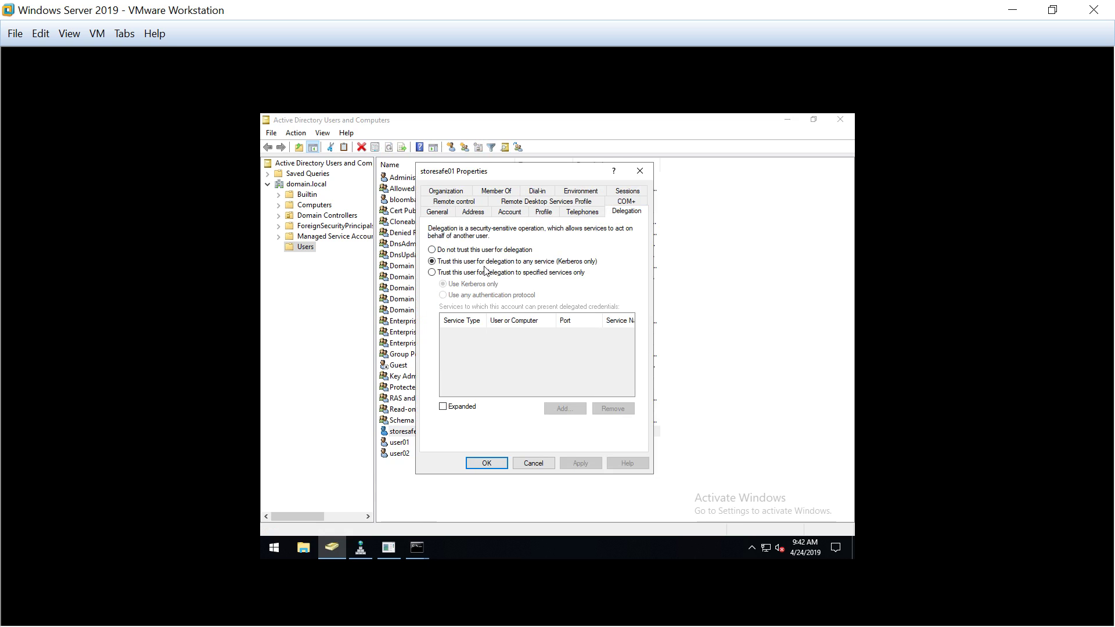
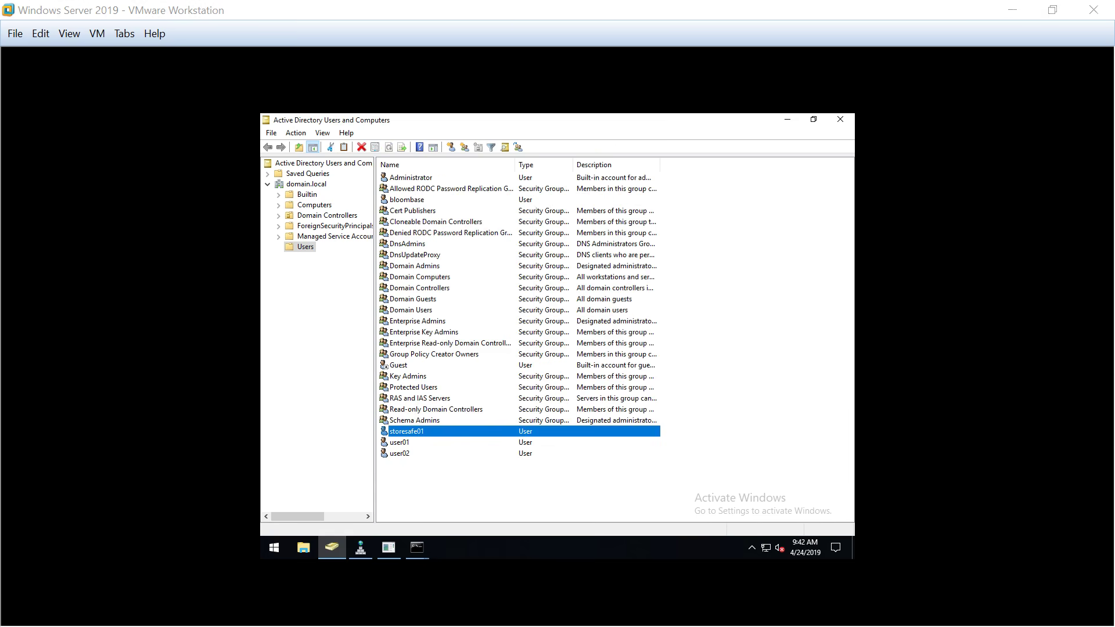
# Move to the Network Setting entry in the Spitfire Server main menu
pyautogui.press('Down')
pyautogui.press('Down')
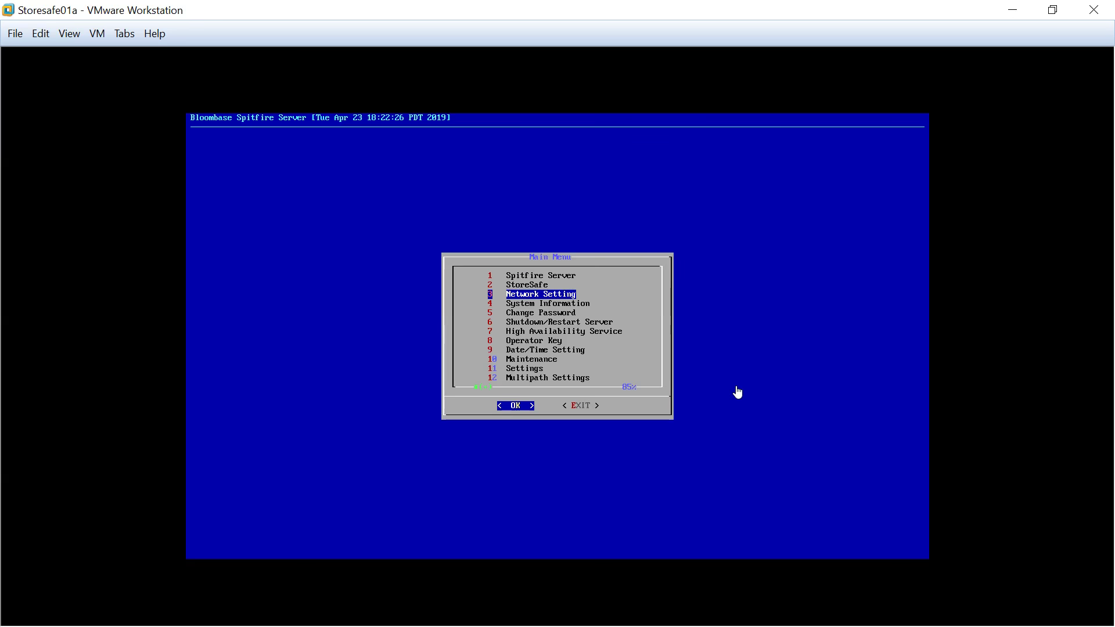
# Update DNS with search domain domain.local, primary DNS 192.168.102.90 and no secondary DNS
pyautogui.press('Return')
pyautogui.press('Down')
pyautogui.press('Down')
pyautogui.press('Down')
pyautogui.press('Down')
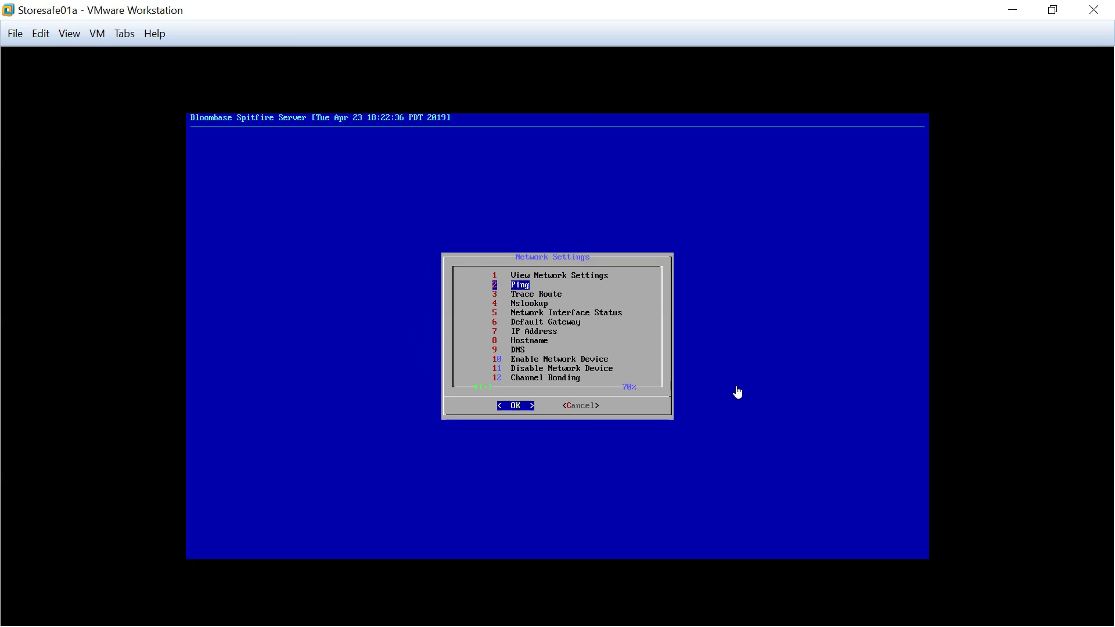
pyautogui.press('Down')
pyautogui.press('Down')
pyautogui.press('Down')
pyautogui.press('Down')
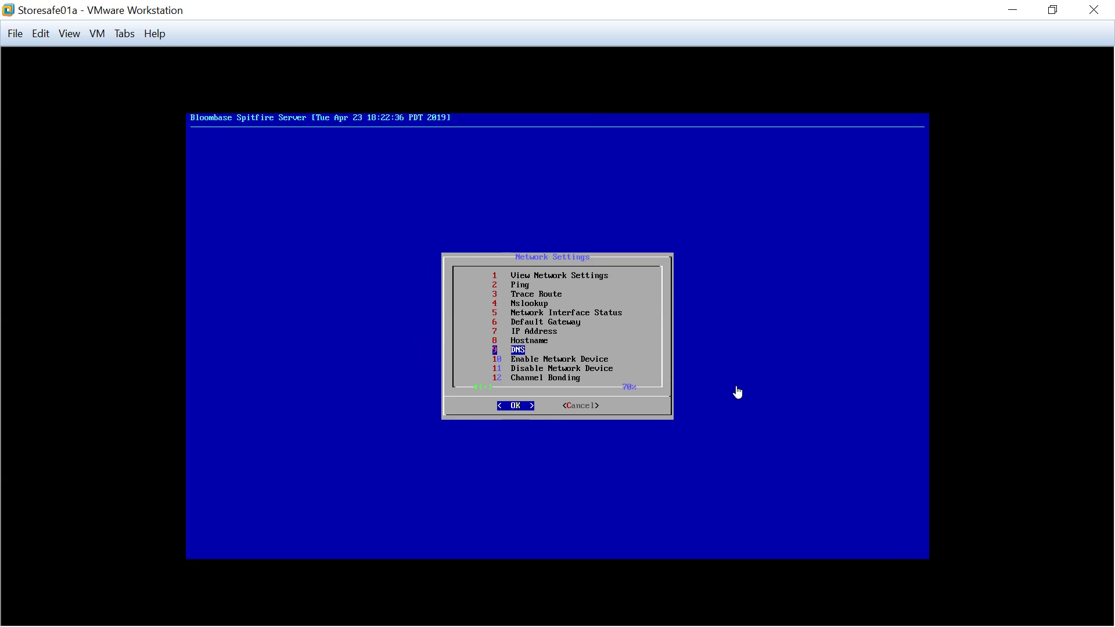
pyautogui.press('Return')
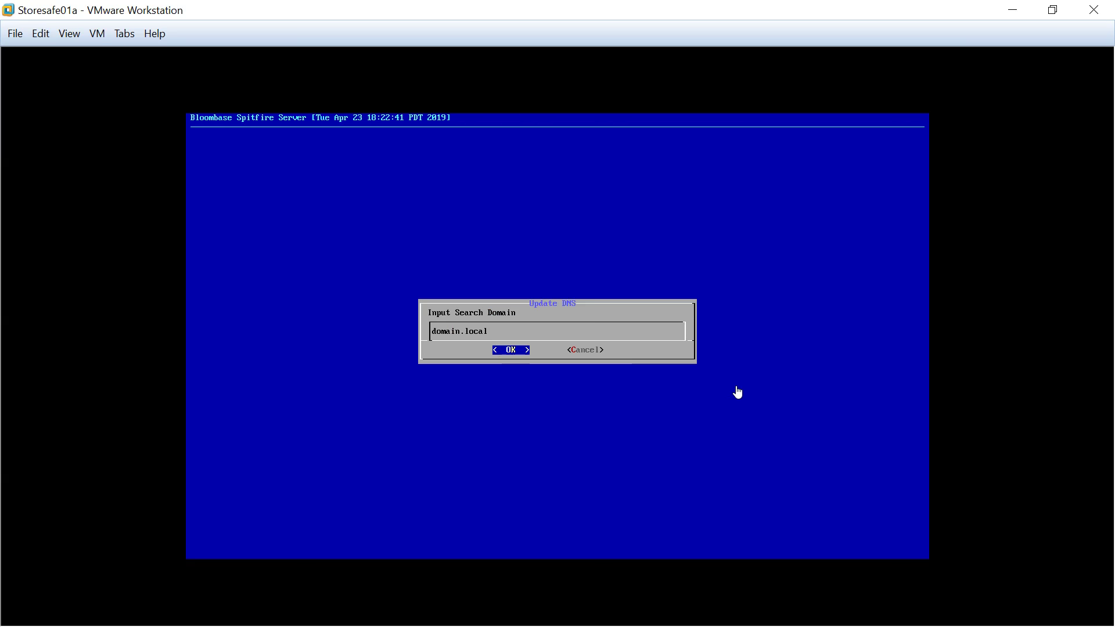
pyautogui.press('Return')
pyautogui.press('Return')
pyautogui.press('Return')
pyautogui.press('Left')
pyautogui.press('Return')
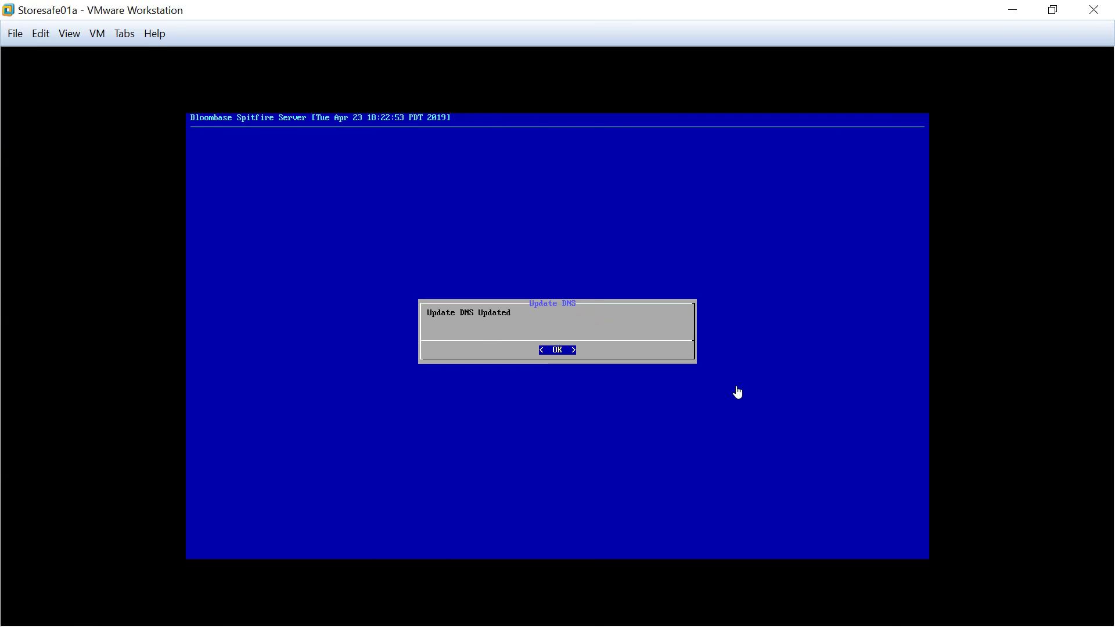
pyautogui.press('Return')
# Leave Network Setting and return to the main menu's Date/Time Setting entry
pyautogui.press('Right')
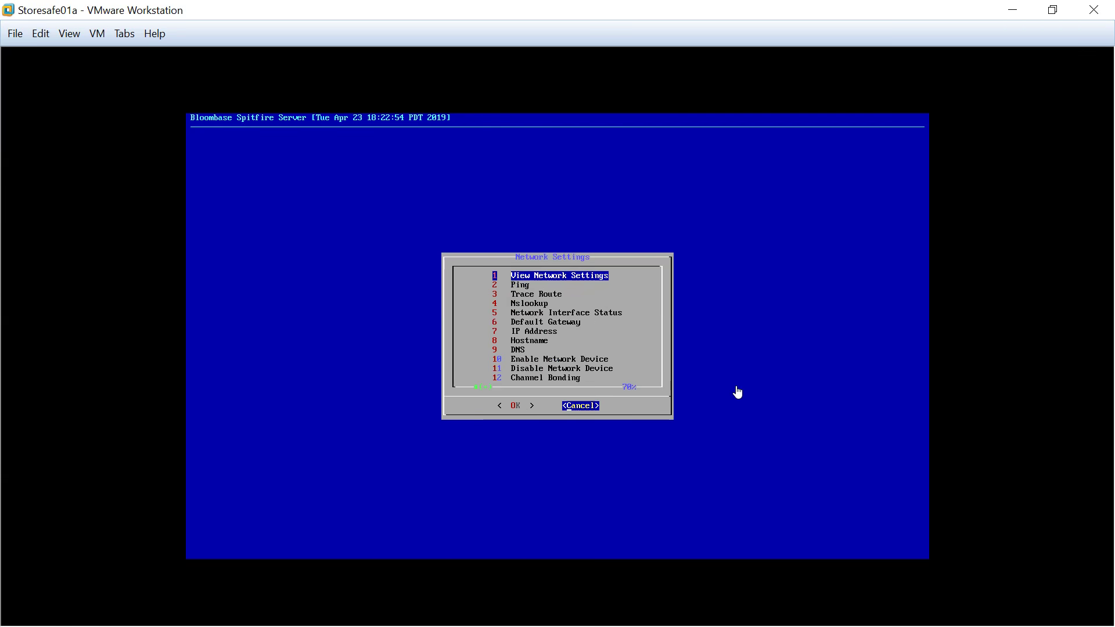
pyautogui.press('Return')
pyautogui.press('Down')
pyautogui.press('Down')
pyautogui.press('Down')
pyautogui.press('Down')
pyautogui.press('Down')
pyautogui.press('Down')
pyautogui.press('Down')
pyautogui.press('Down')
pyautogui.press('Down')
pyautogui.press('Down')
pyautogui.press('Down')
pyautogui.press('Down')
pyautogui.press('Up')
pyautogui.press('Up')
pyautogui.press('Up')
pyautogui.press('Up')
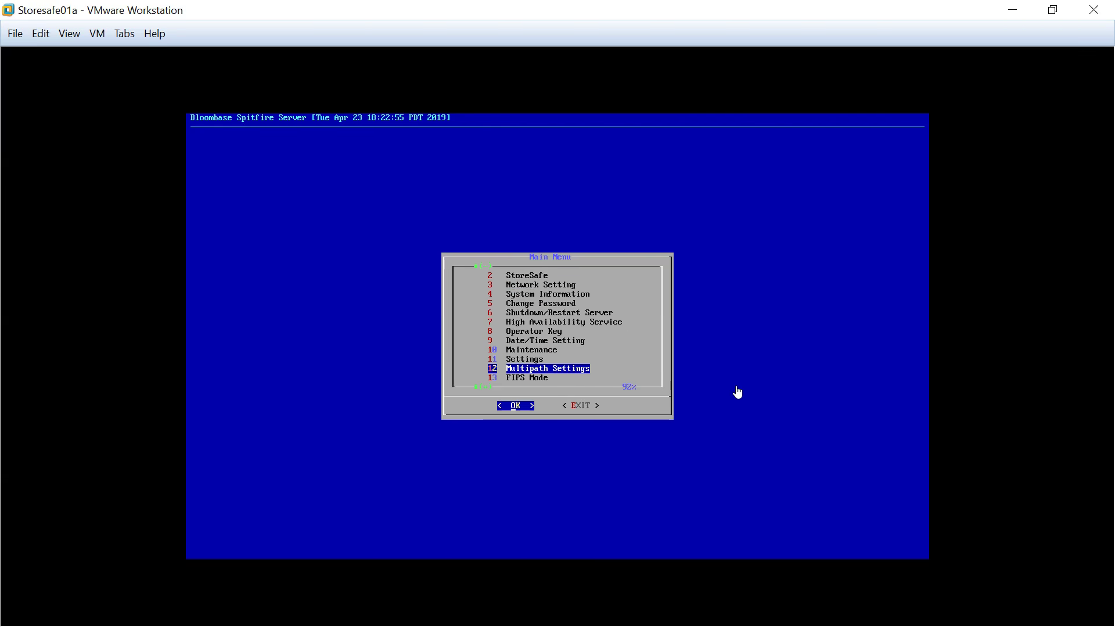
# Keep dc01 as the primary time server with no secondary time server
pyautogui.press('Return')
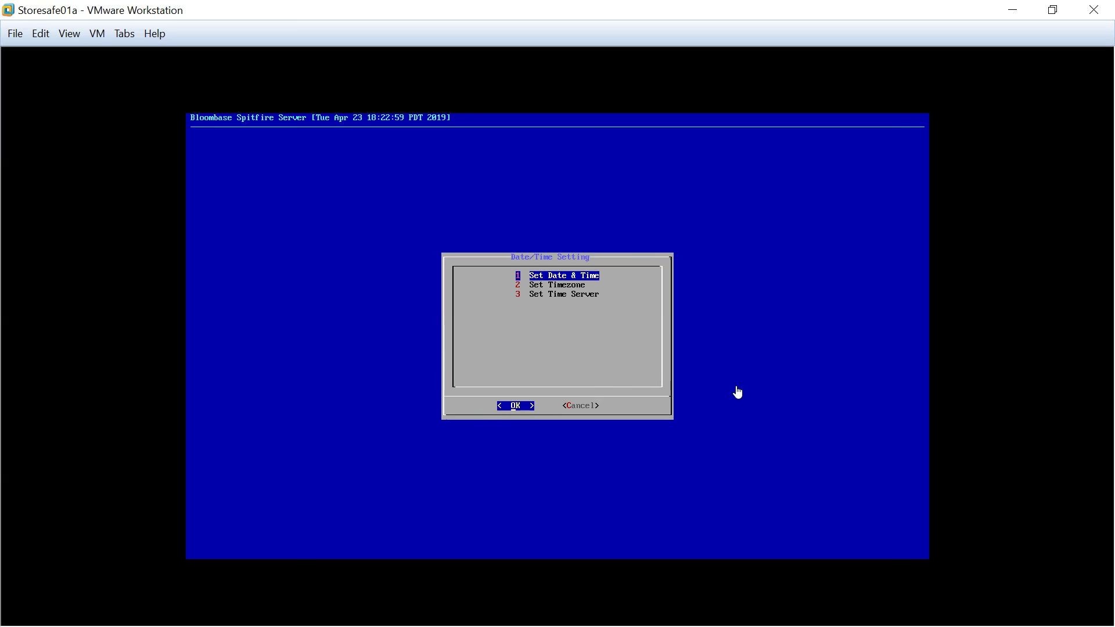
pyautogui.press('Down')
pyautogui.press('Down')
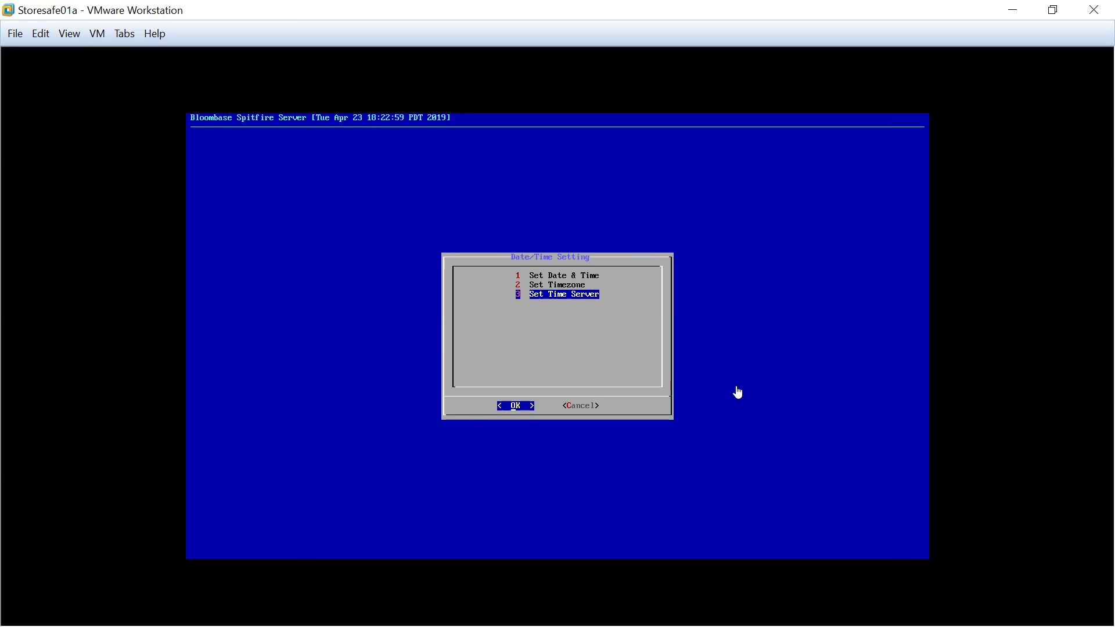
pyautogui.press('Return')
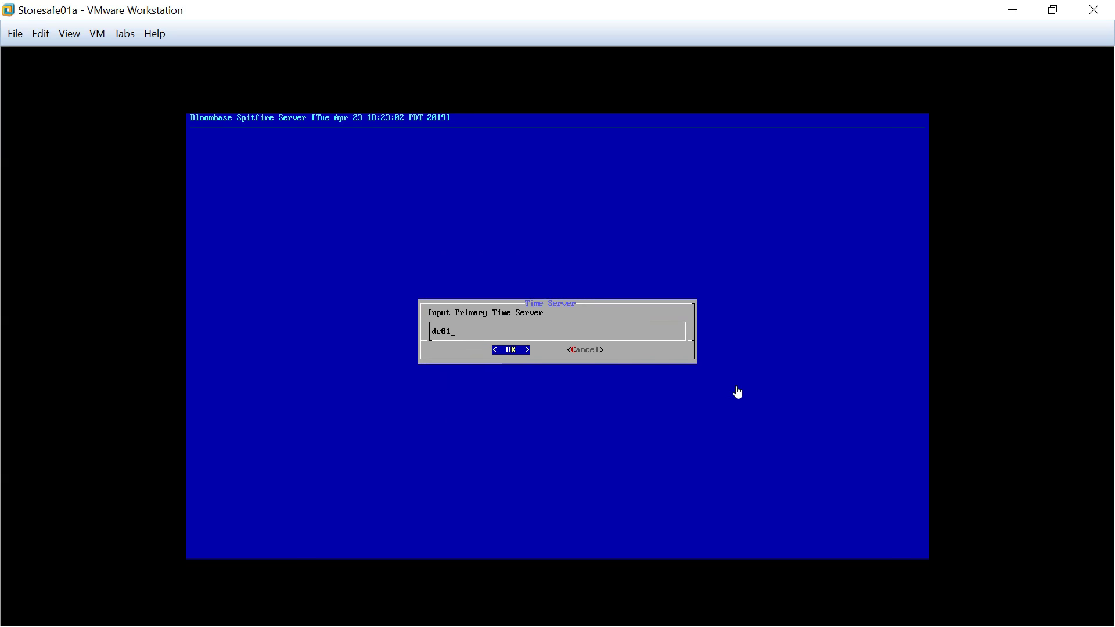
pyautogui.press('Return')
pyautogui.press('Return')
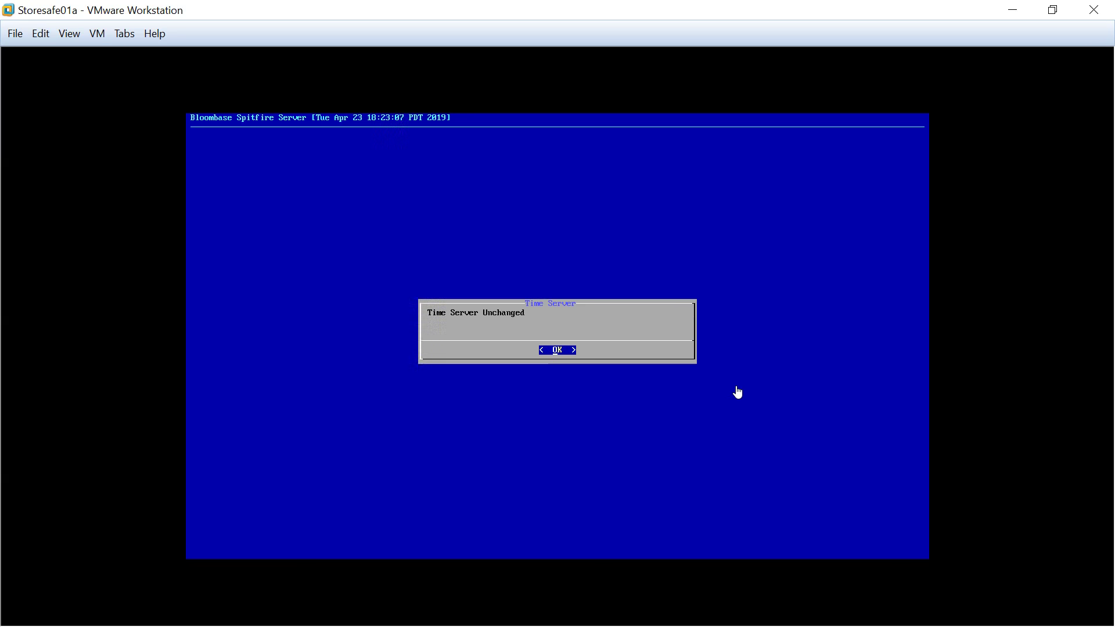
pyautogui.press('Return')
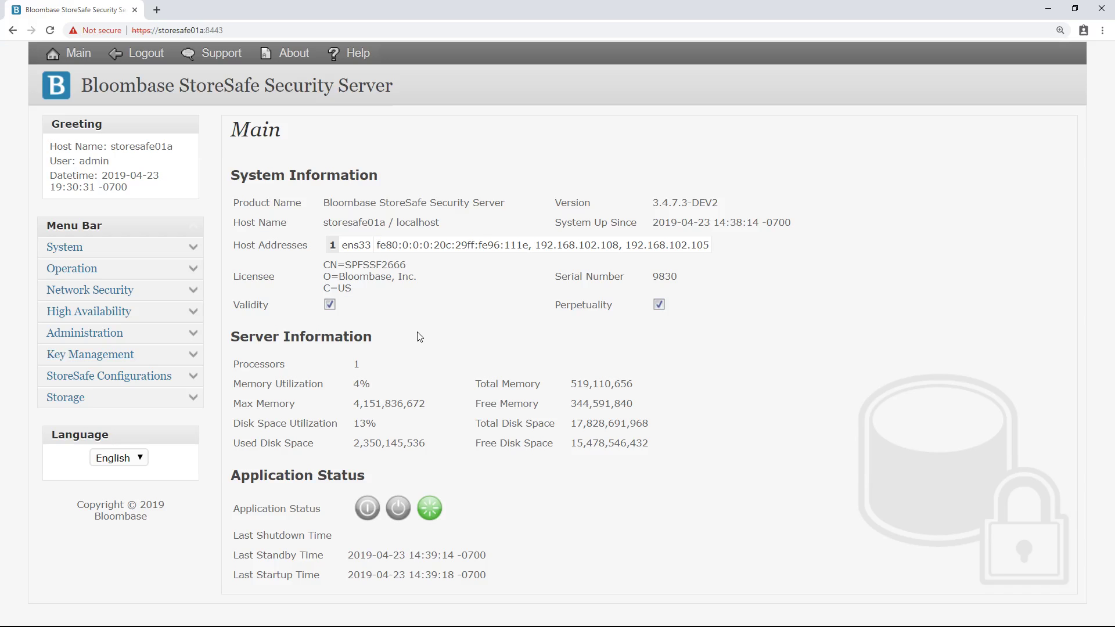
pyautogui.click(195, 400)
pyautogui.click(128, 419)
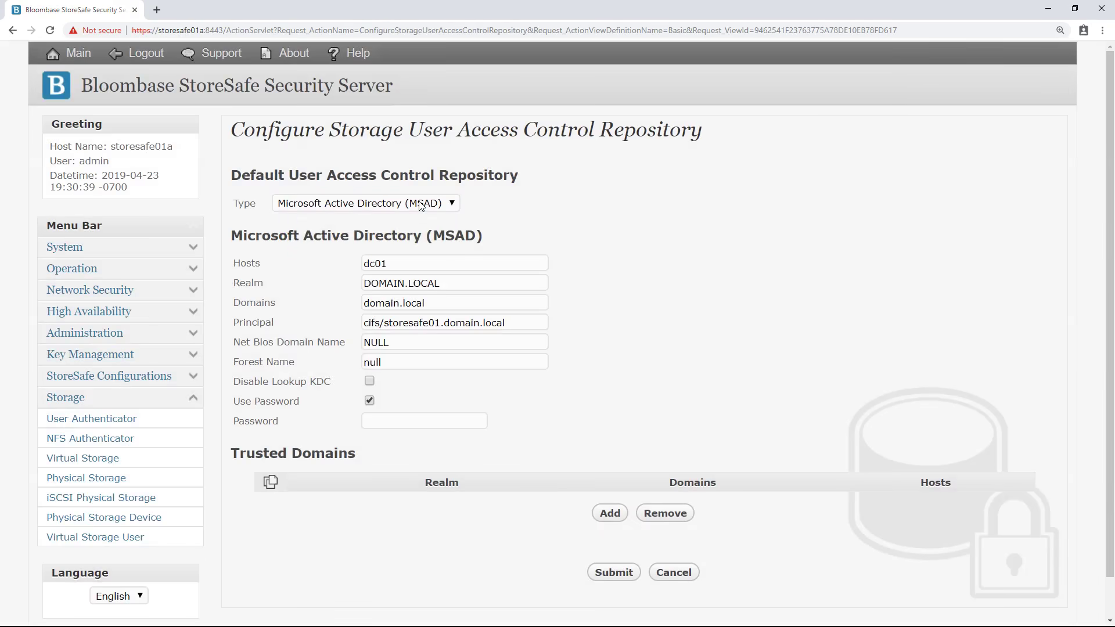
pyautogui.click(422, 205)
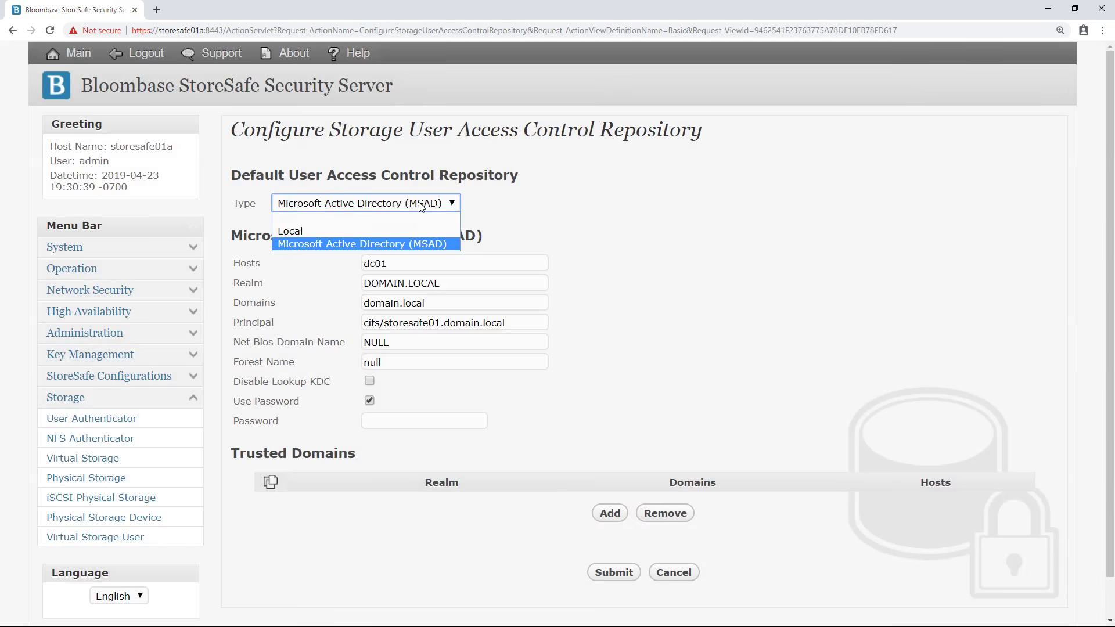
pyautogui.click(399, 243)
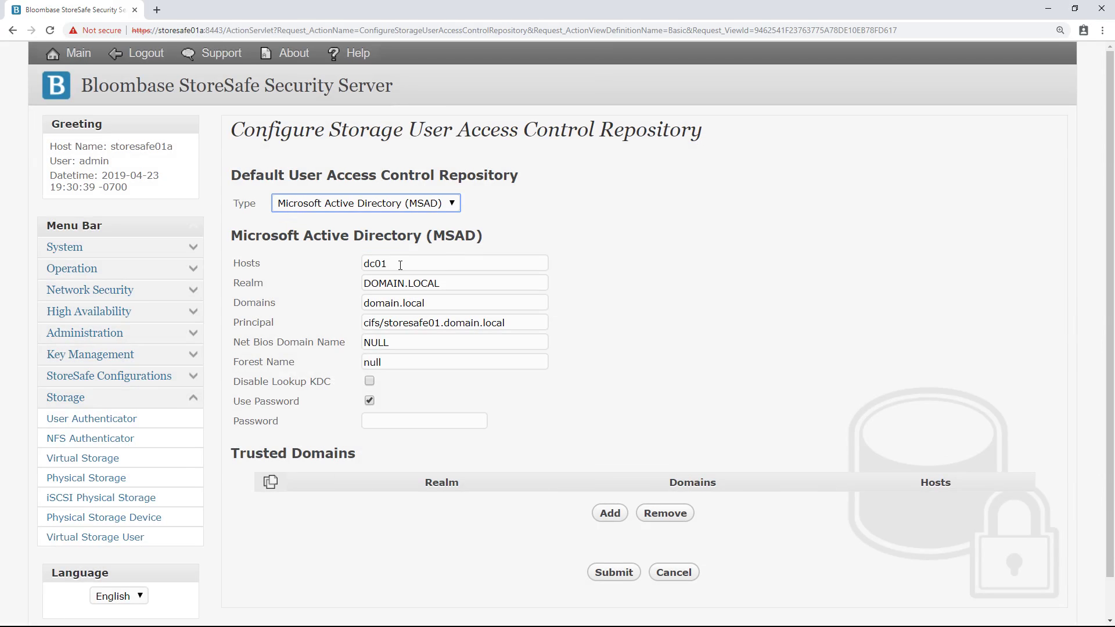
pyautogui.doubleClick(400, 265)
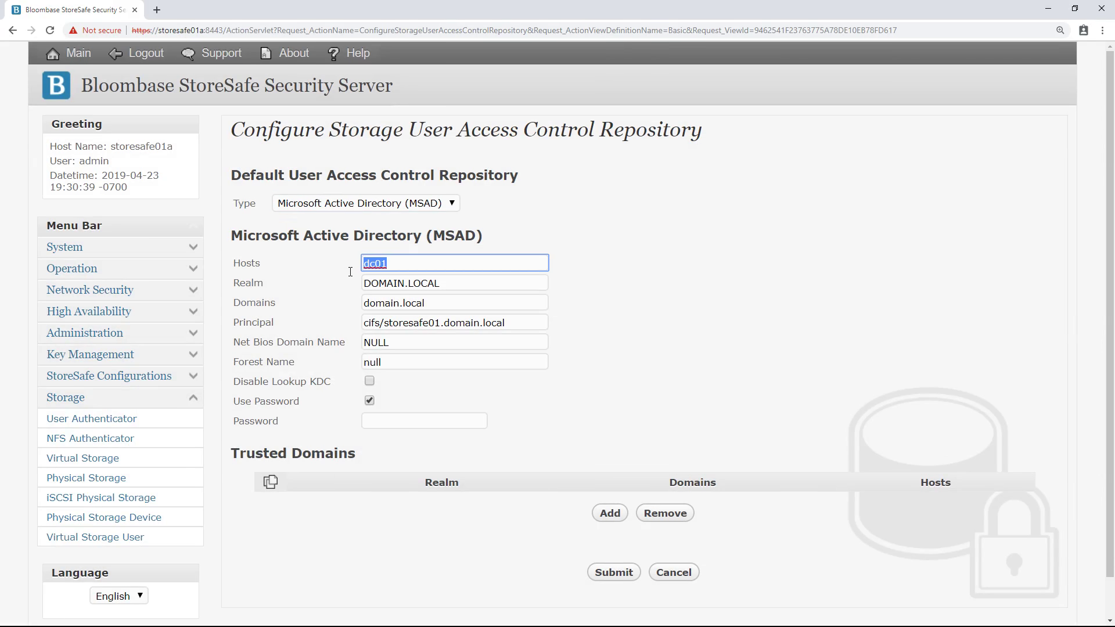
pyautogui.click(450, 283)
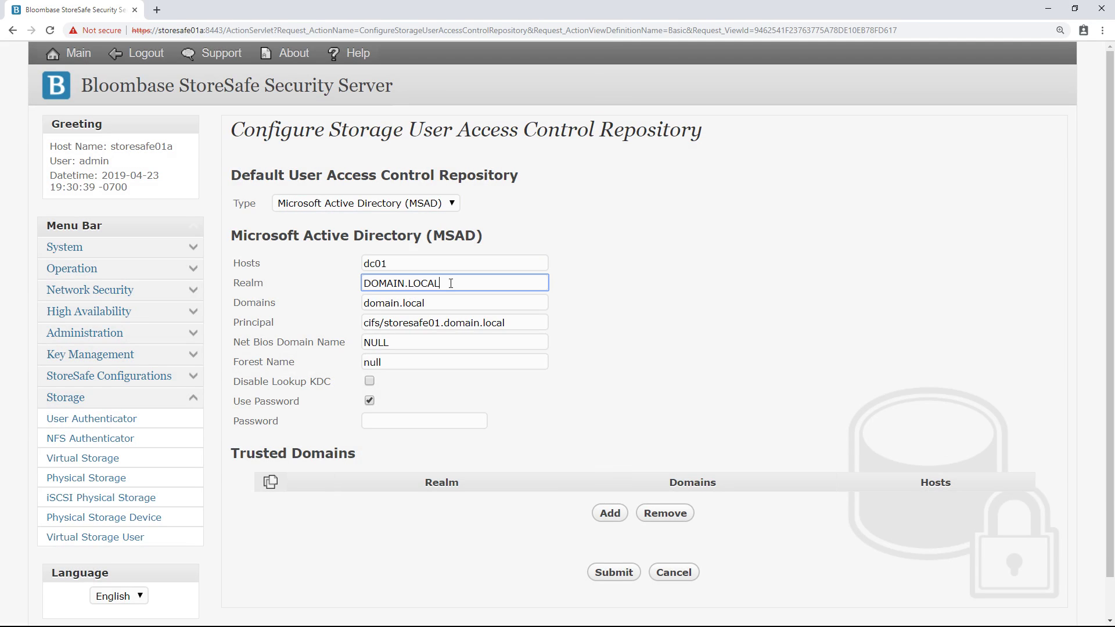
pyautogui.doubleClick(411, 284)
pyautogui.click(447, 303)
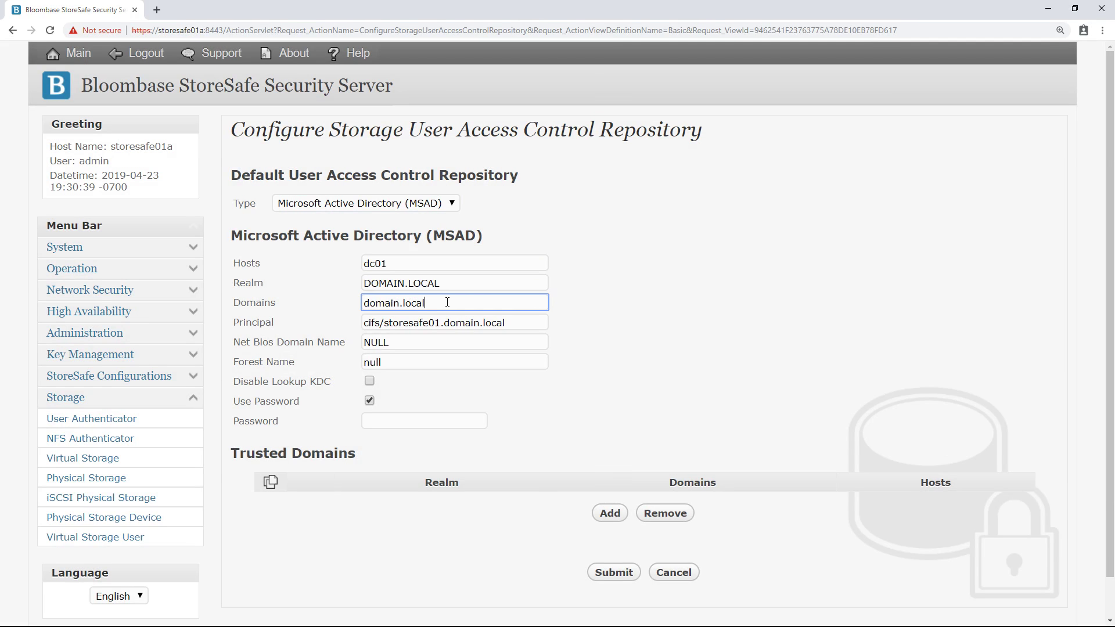
pyautogui.moveTo(447, 302); pyautogui.dragTo(365, 306)
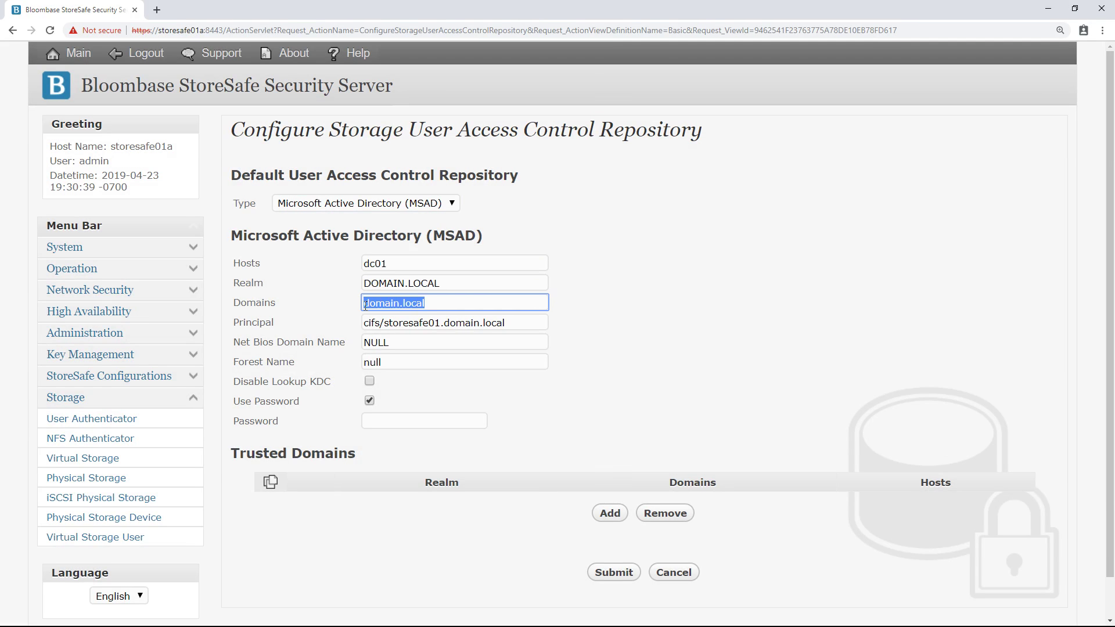
pyautogui.click(505, 322)
pyautogui.moveTo(505, 323); pyautogui.dragTo(347, 335)
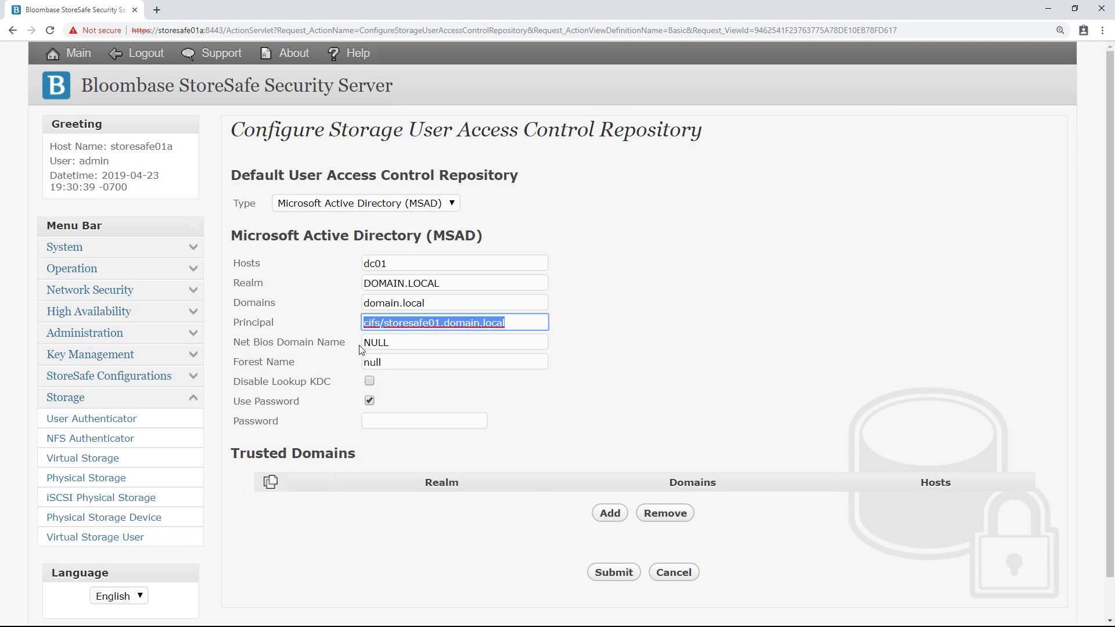
pyautogui.click(619, 430)
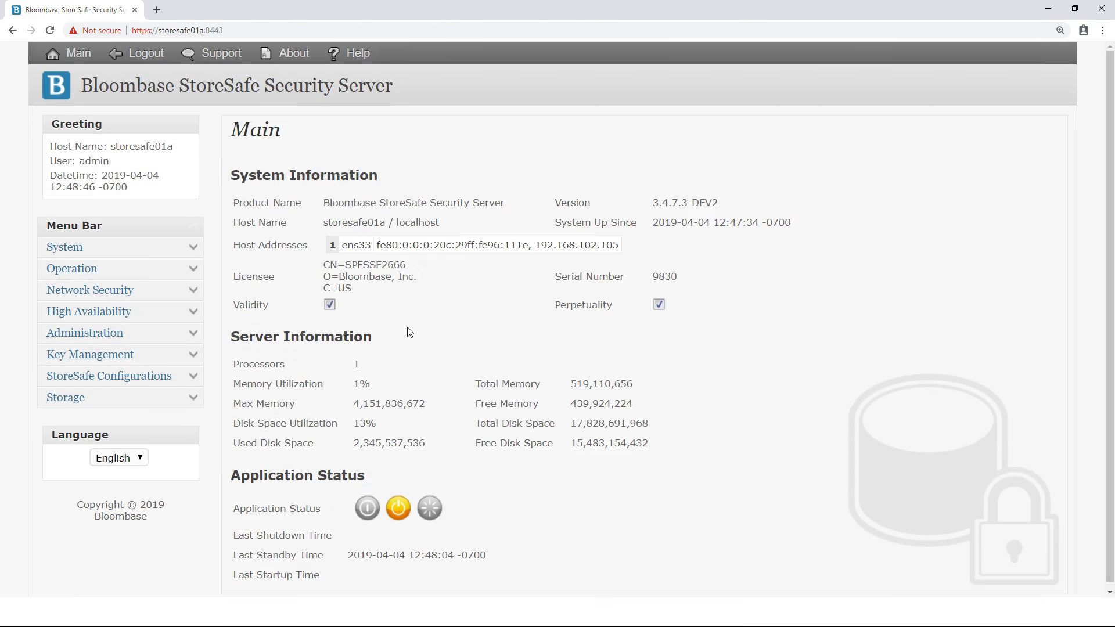
# List the physical storage entries and open share01's storage configuration
pyautogui.click(198, 400)
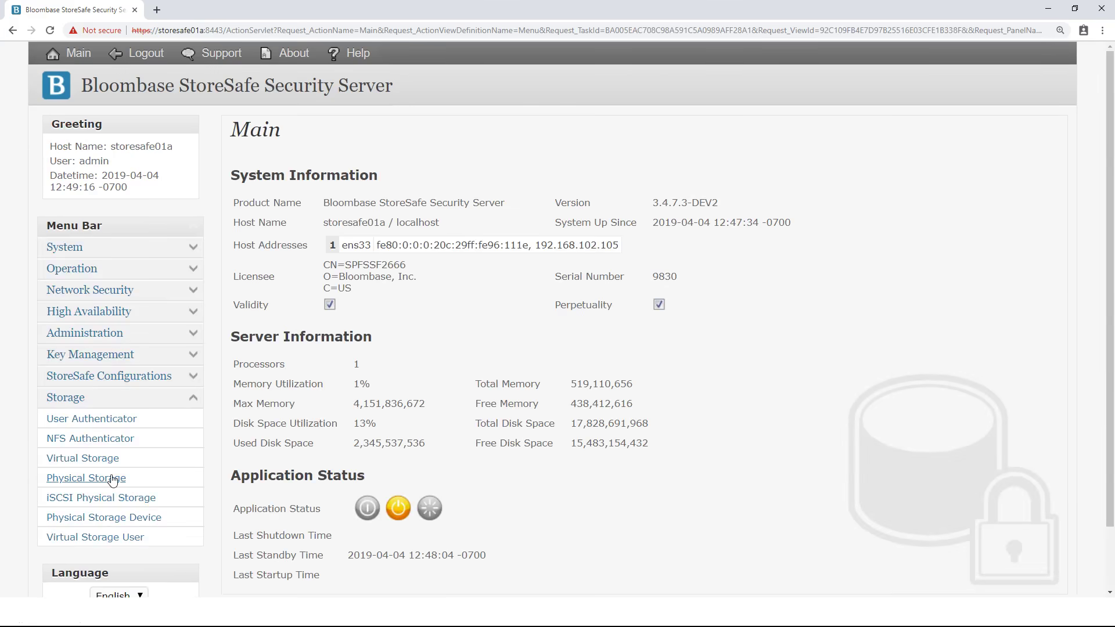
pyautogui.click(114, 480)
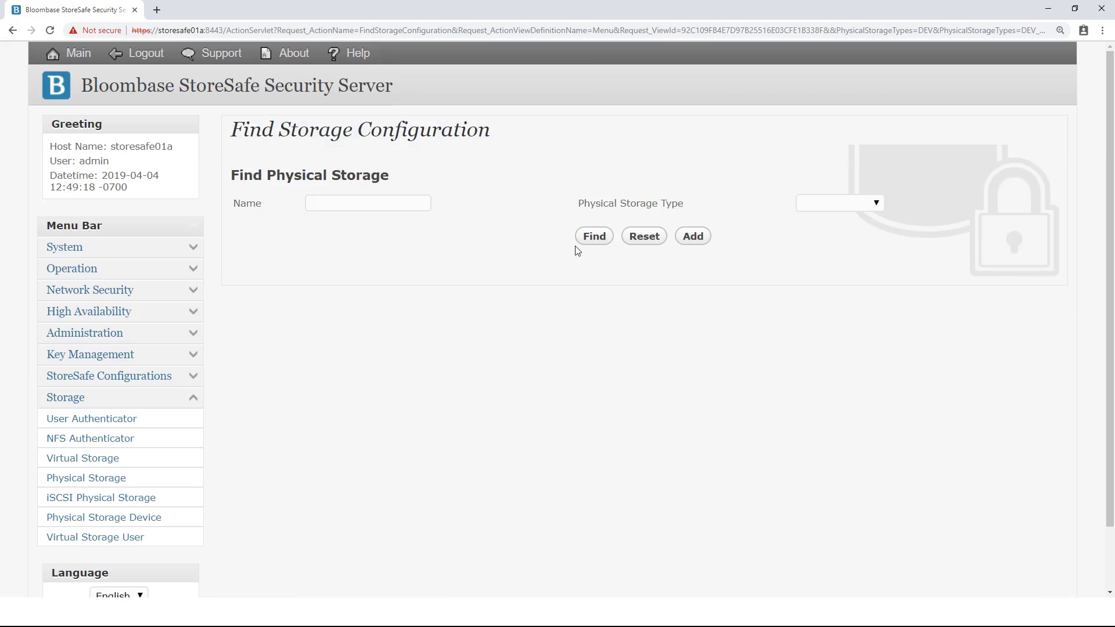
pyautogui.click(589, 243)
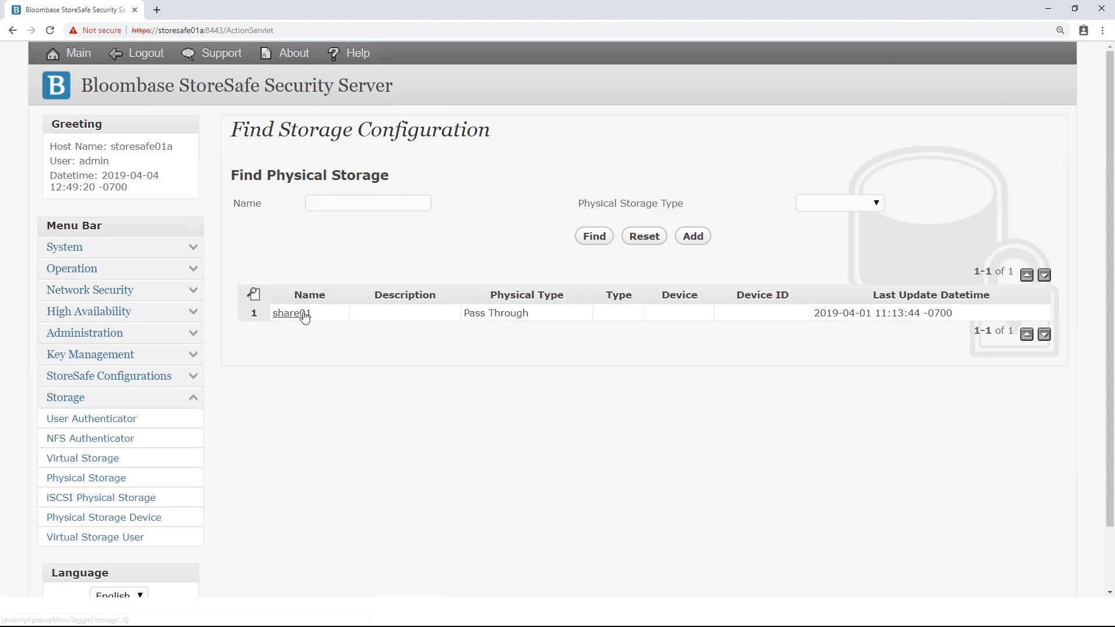
pyautogui.click(304, 314)
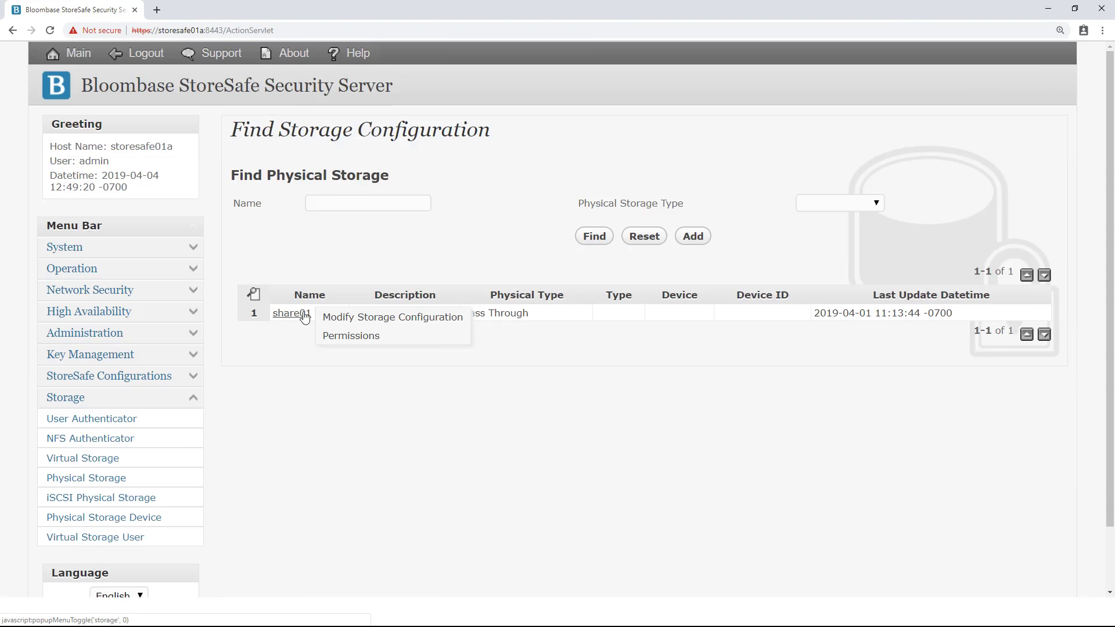
pyautogui.click(331, 318)
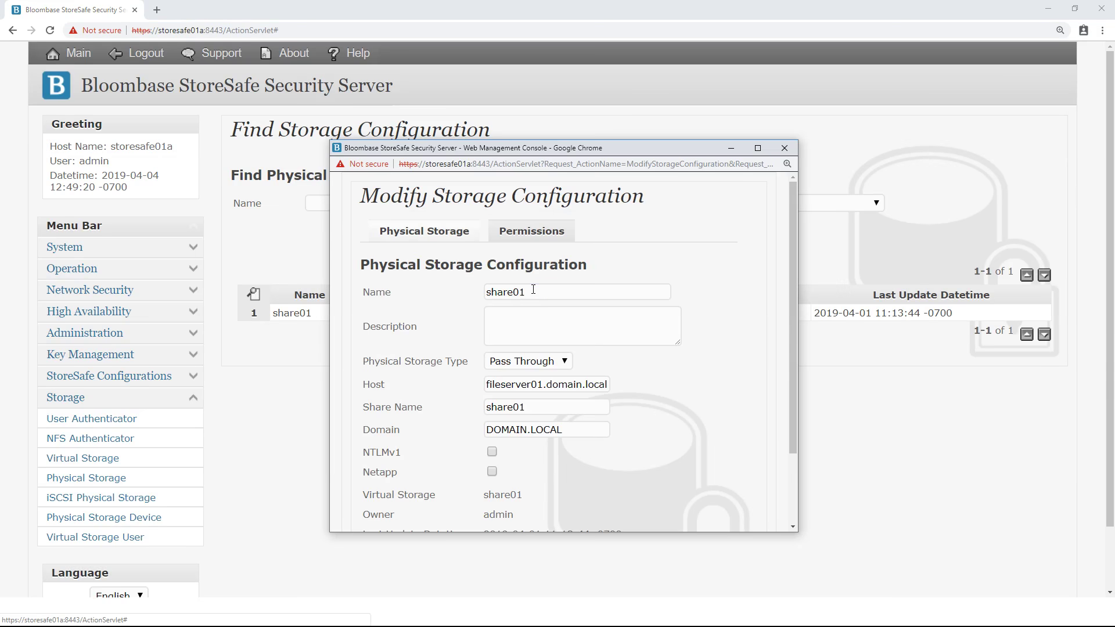
# Review share01's Pass Through settings (host fileserver01.domain.local, domain DOMAIN.LOCAL) and close unchanged
pyautogui.moveTo(533, 289); pyautogui.dragTo(462, 292)
pyautogui.click(589, 367)
pyautogui.click(549, 361)
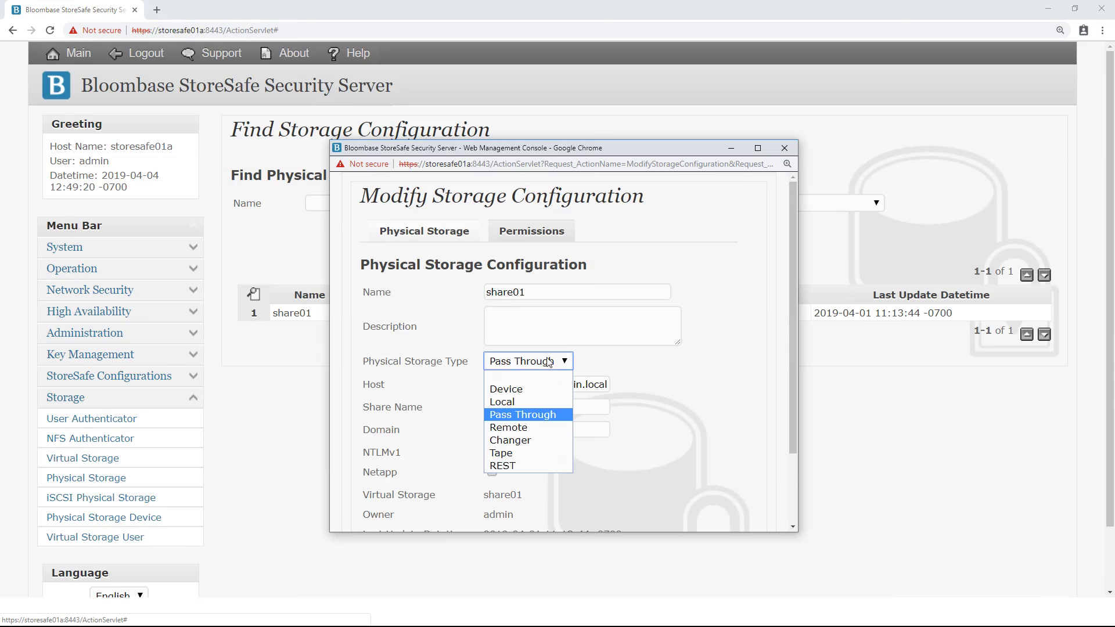
pyautogui.click(540, 415)
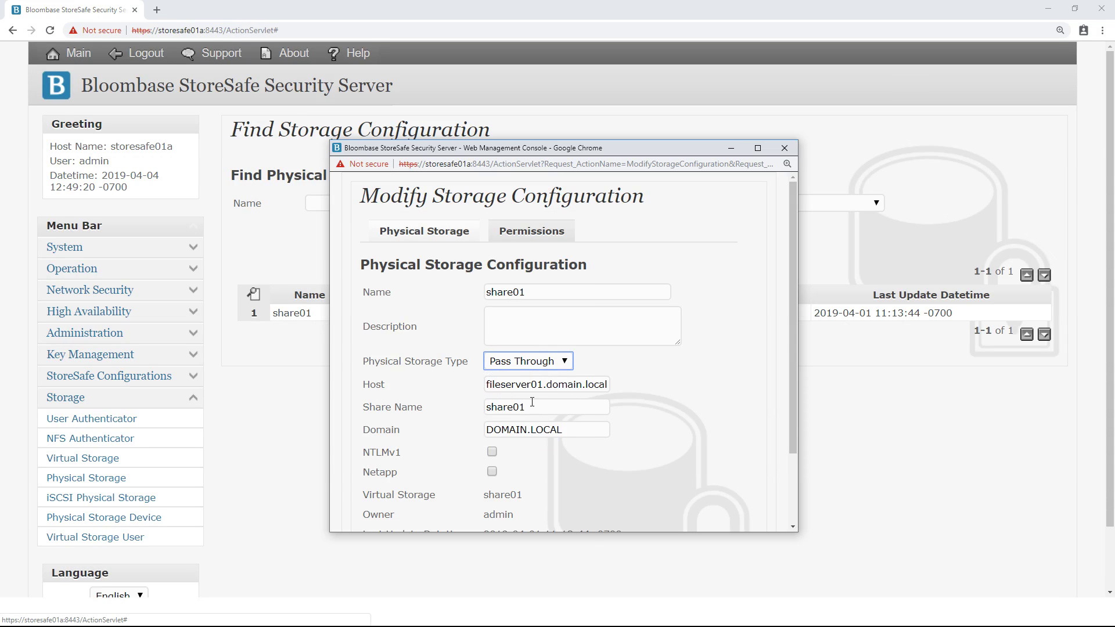
pyautogui.moveTo(488, 385); pyautogui.dragTo(610, 392)
pyautogui.moveTo(532, 408); pyautogui.dragTo(480, 413)
pyautogui.moveTo(577, 426); pyautogui.dragTo(478, 433)
pyautogui.click(600, 465)
pyautogui.scroll(-3, 601, 465)
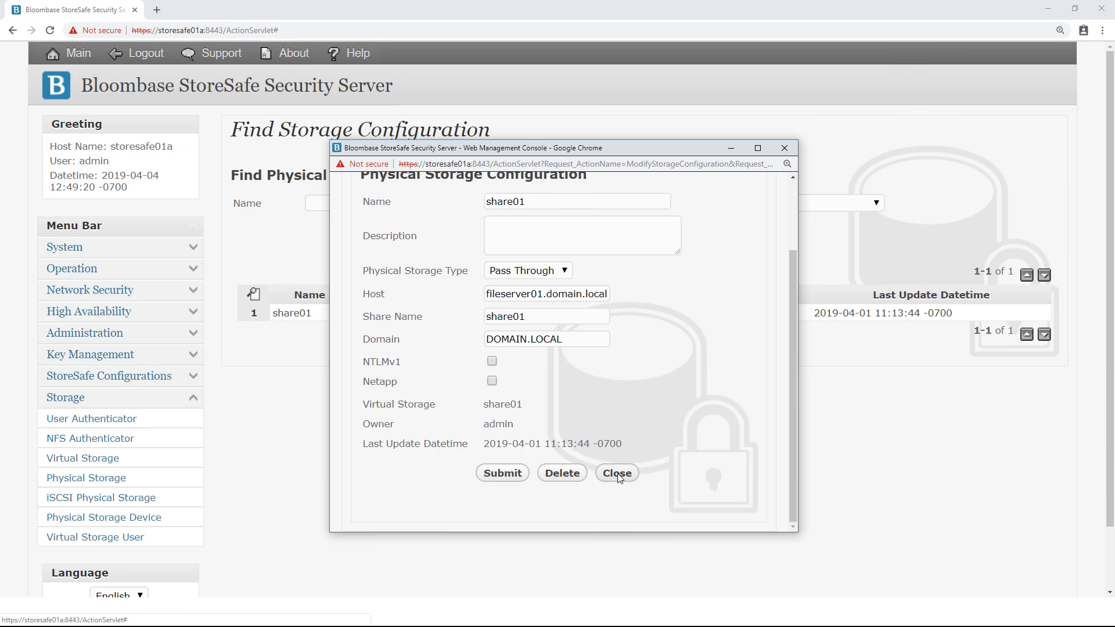
pyautogui.click(617, 474)
pyautogui.click(95, 461)
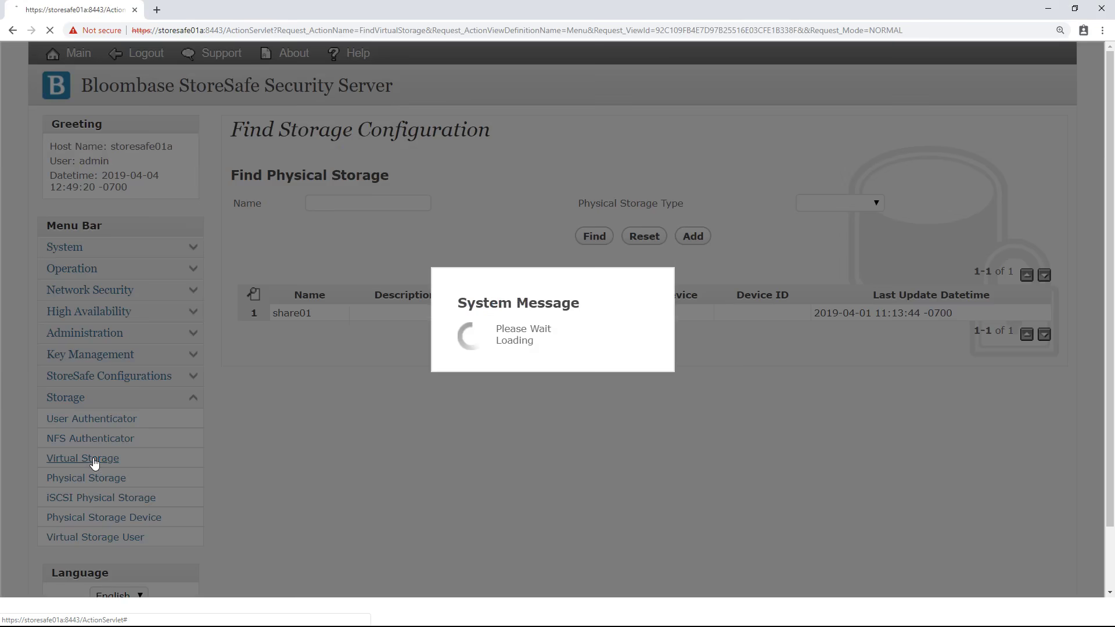
# List the virtual storage and open share01's Modify Virtual Storage window
pyautogui.click(587, 261)
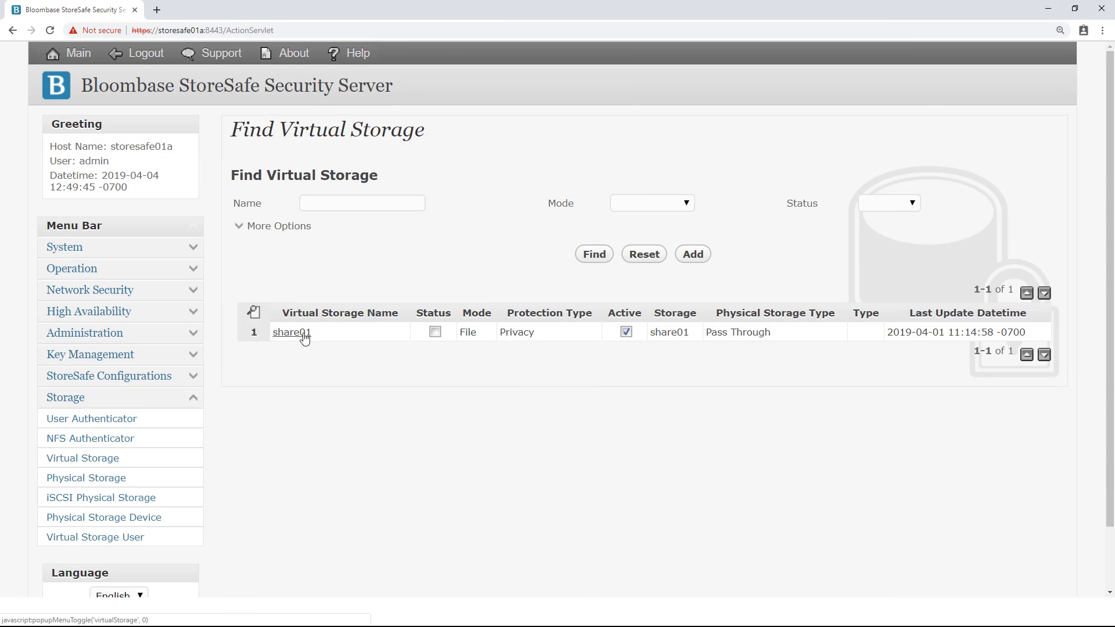
pyautogui.click(304, 338)
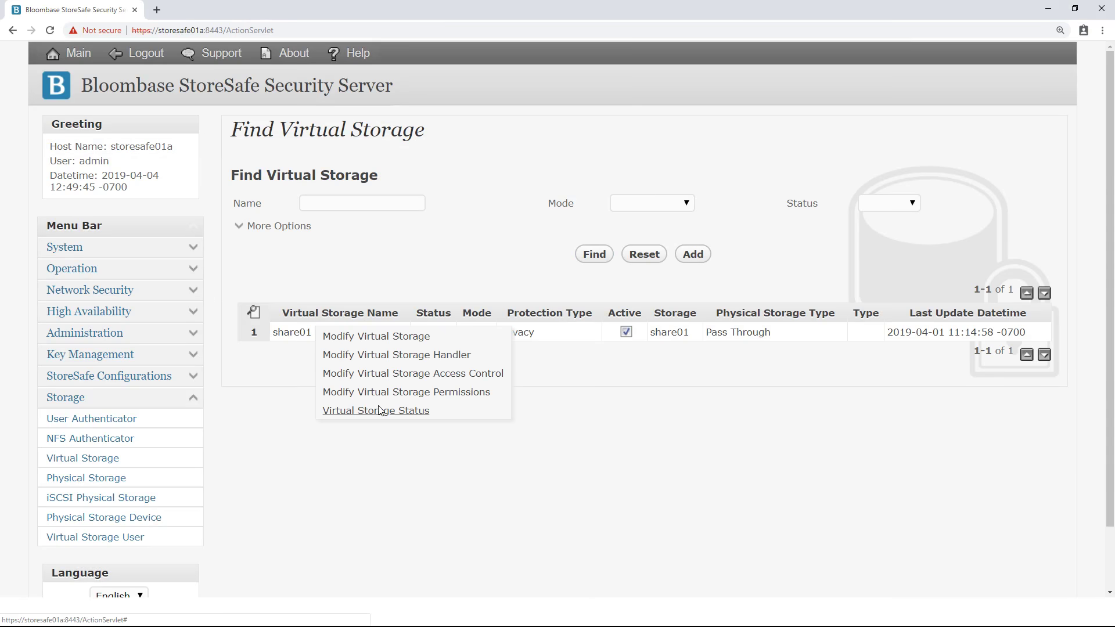
pyautogui.click(406, 337)
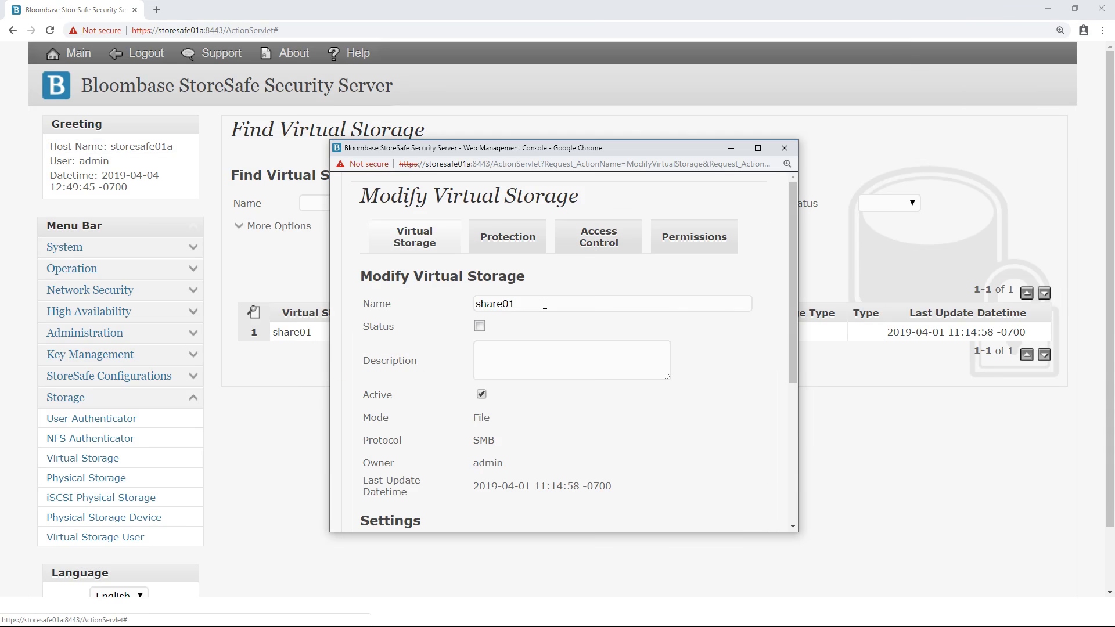
# Review share01's virtual storage name and File mode
pyautogui.moveTo(545, 305); pyautogui.dragTo(464, 310)
pyautogui.click(508, 326)
pyautogui.scroll(-3, 508, 325)
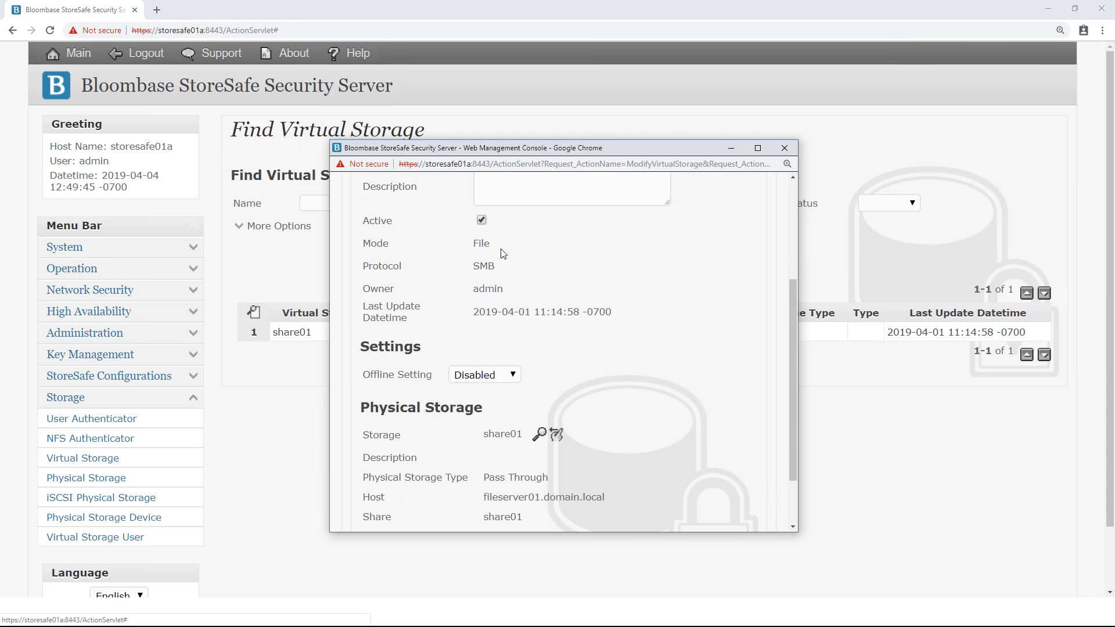
pyautogui.moveTo(486, 243); pyautogui.dragTo(472, 270)
pyautogui.click(595, 369)
pyautogui.scroll(-1, 595, 369)
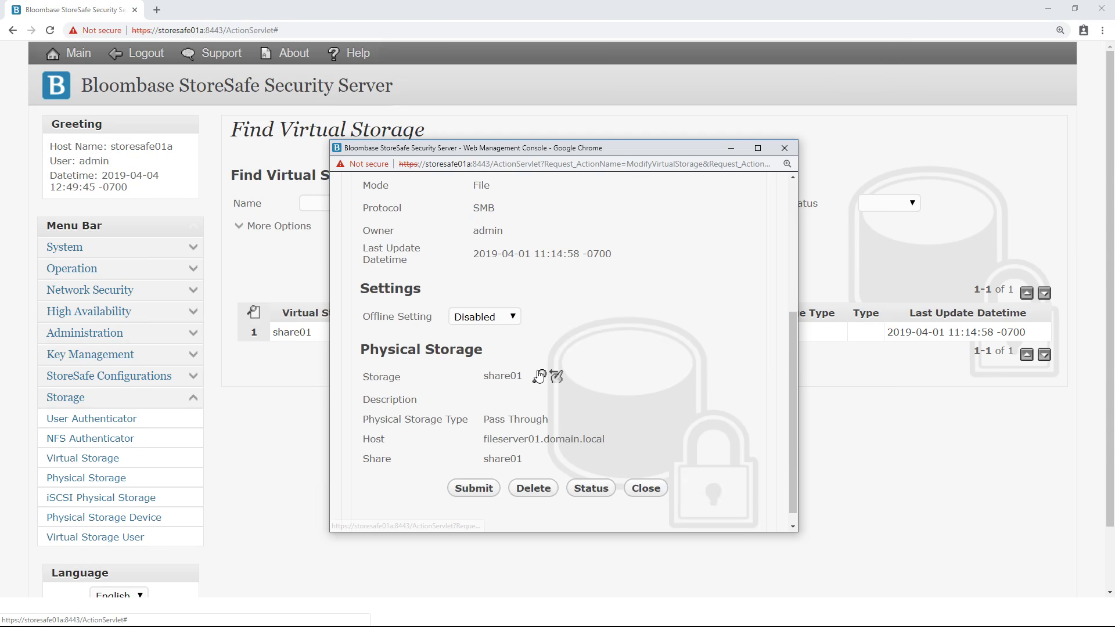
# Reselect physical storage share01 as the backing storage for the virtual storage
pyautogui.click(538, 376)
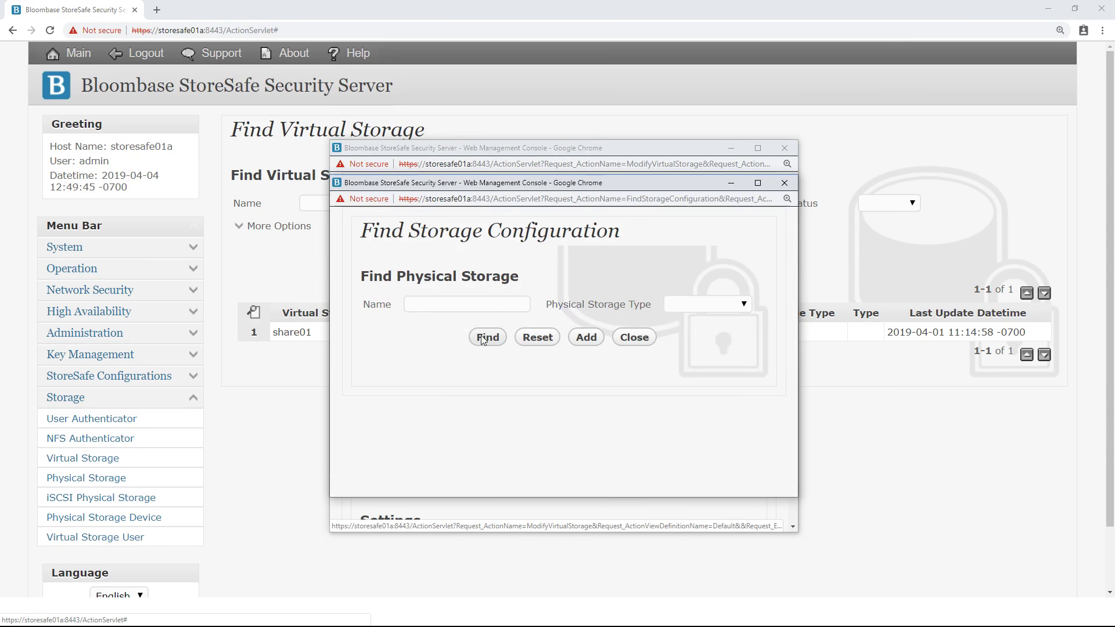
pyautogui.click(481, 335)
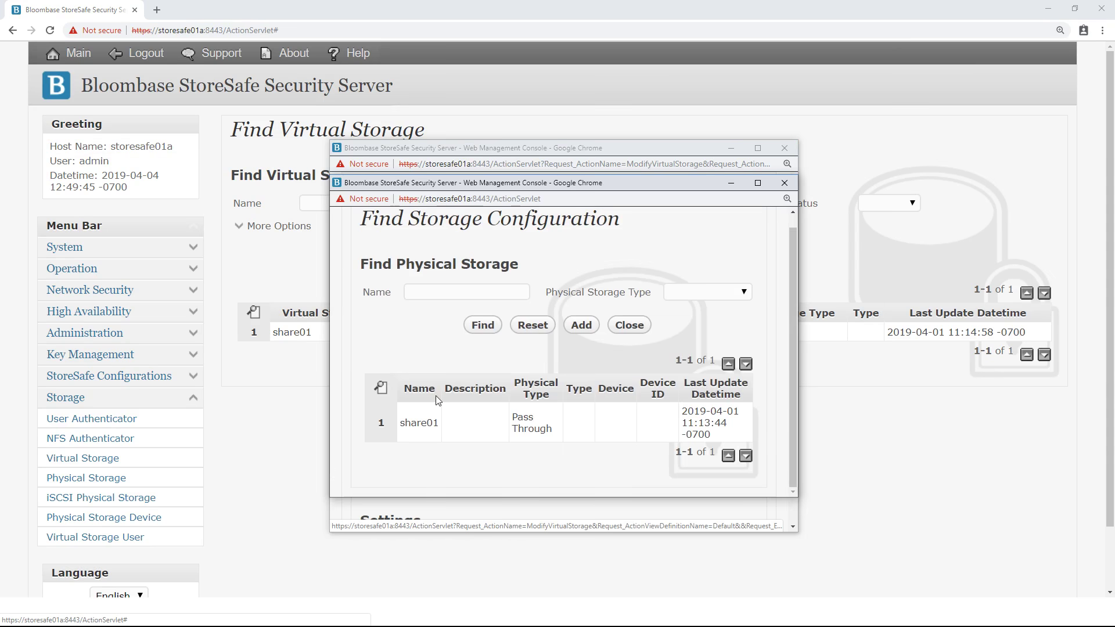
pyautogui.click(418, 423)
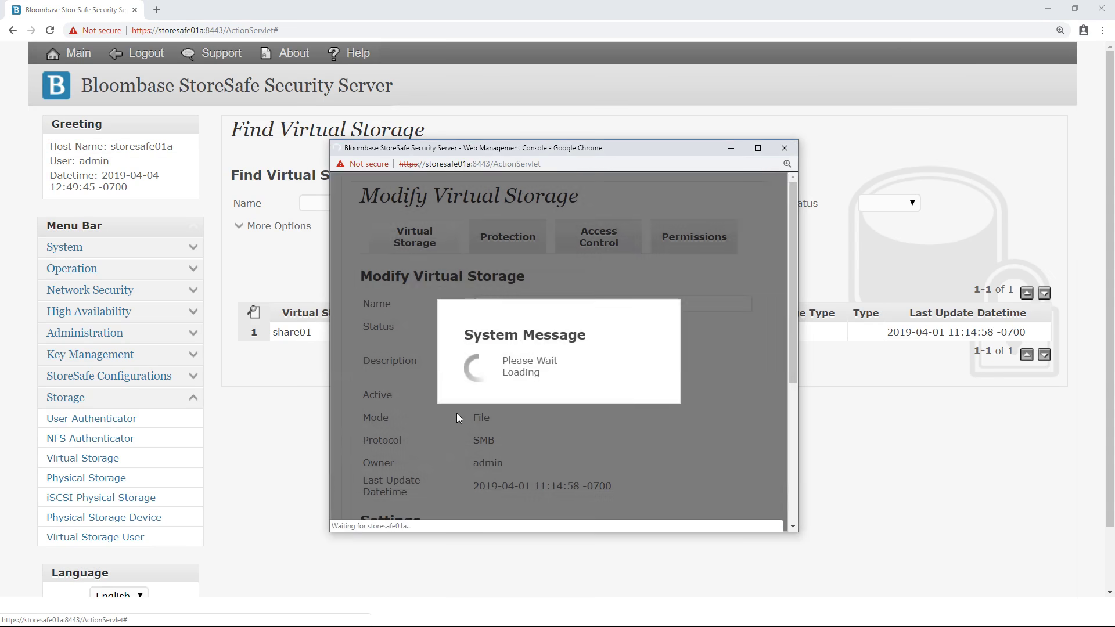
pyautogui.scroll(-4, 465, 409)
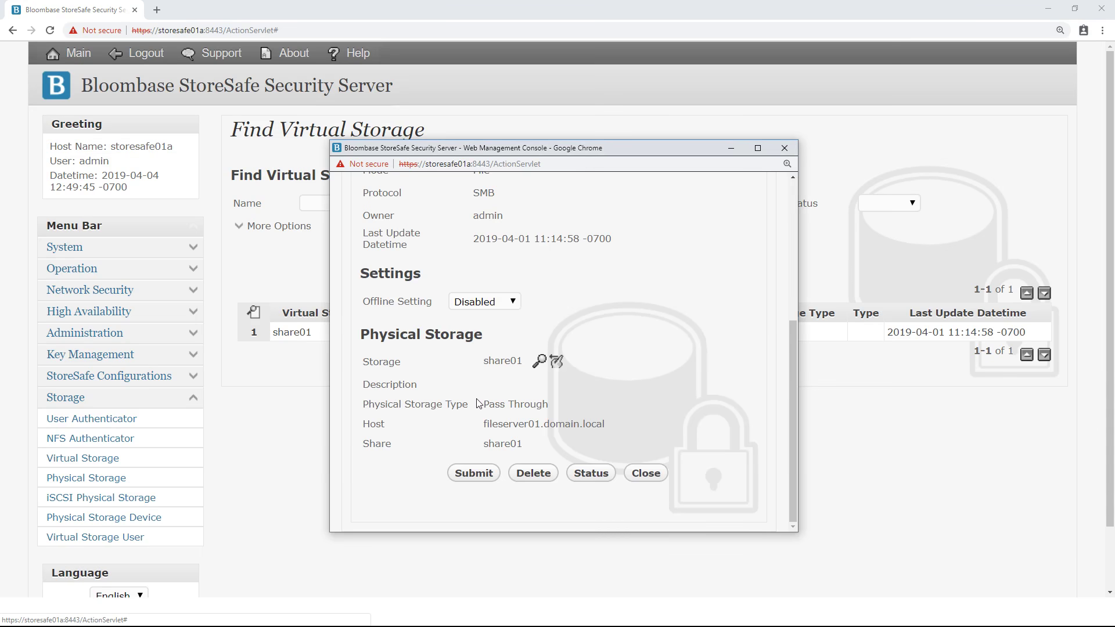
pyautogui.scroll(5, 477, 403)
pyautogui.click(517, 238)
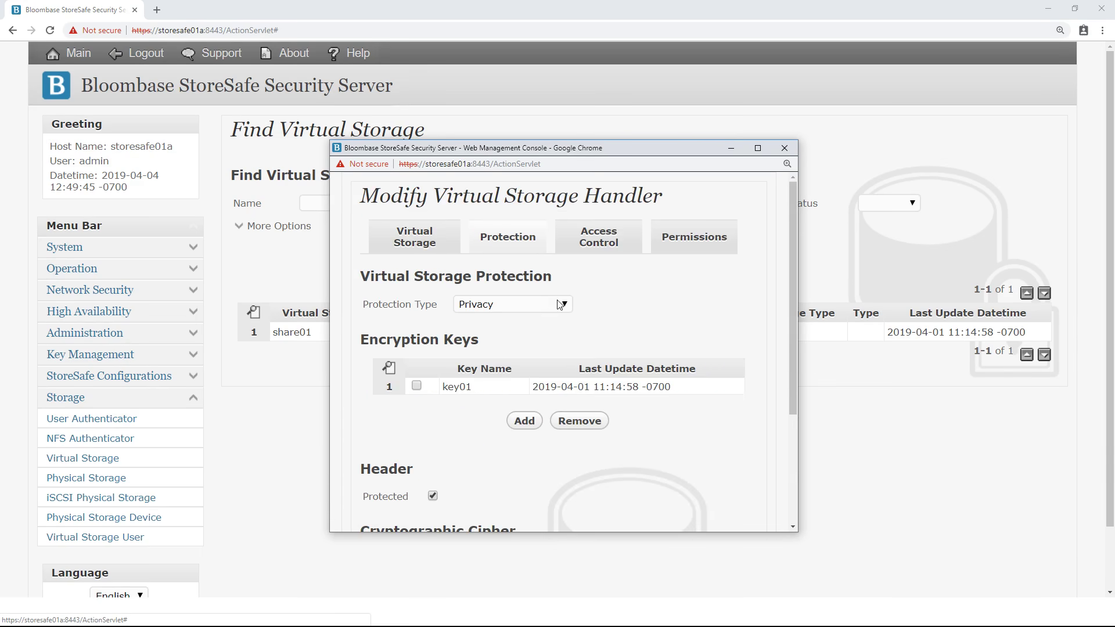
# Keep share01's protection as Privacy with AES cipher and 256-bit key length
pyautogui.click(560, 304)
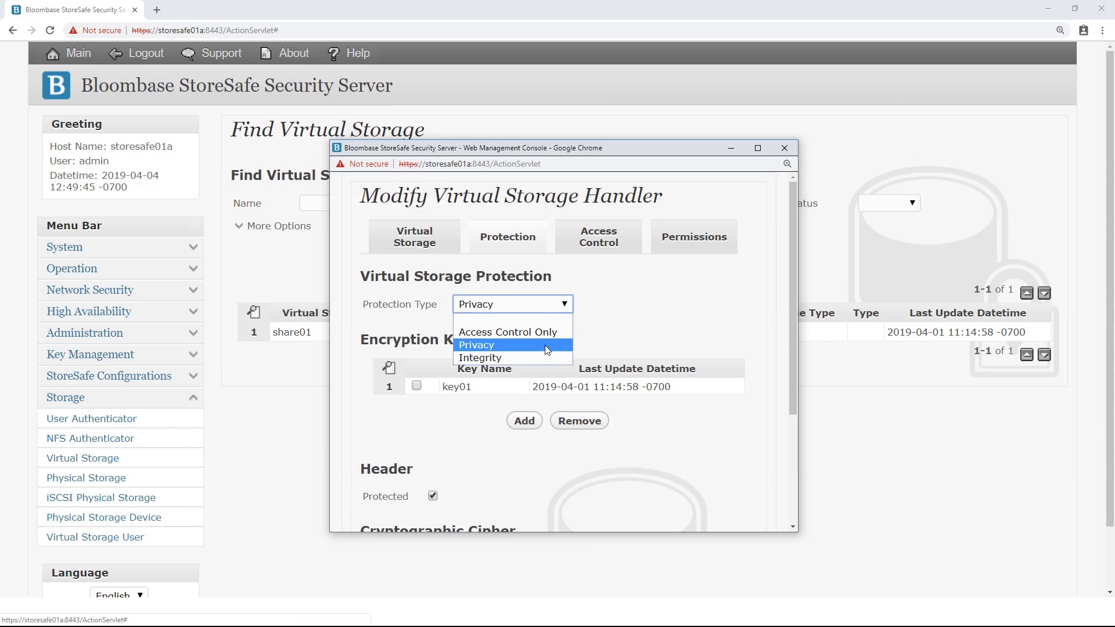
pyautogui.click(545, 344)
pyautogui.scroll(-2, 534, 343)
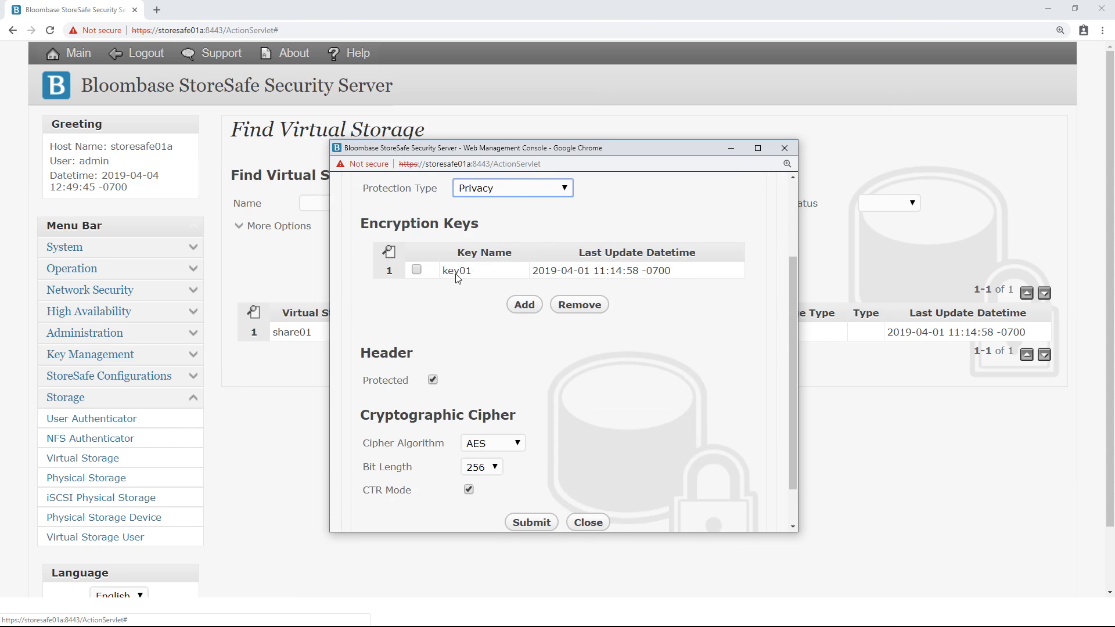
pyautogui.scroll(-1, 458, 281)
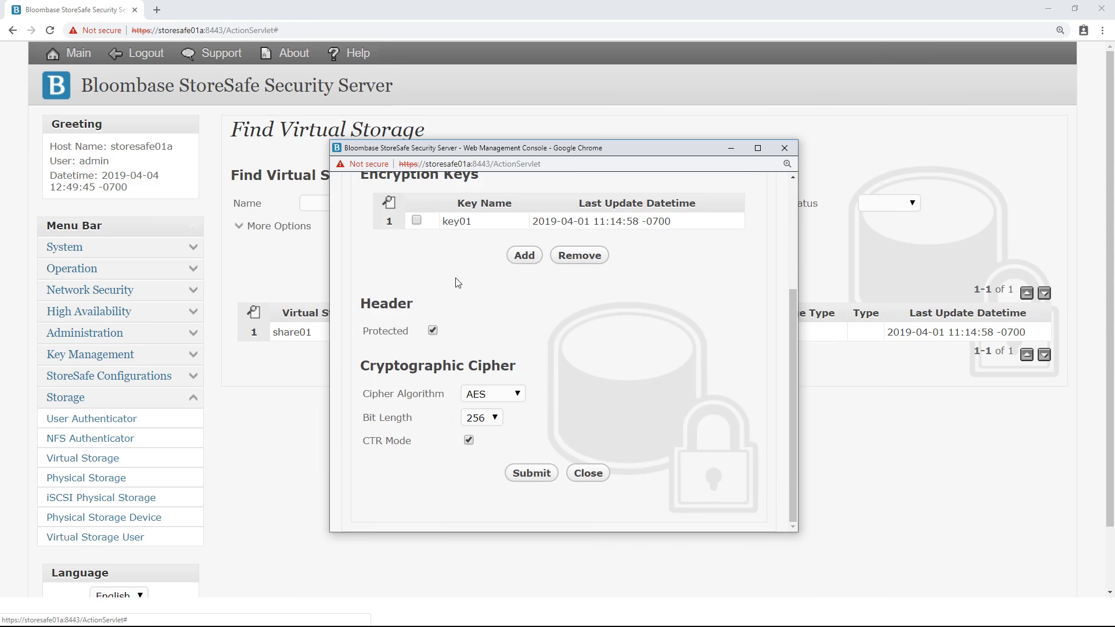
pyautogui.click(521, 396)
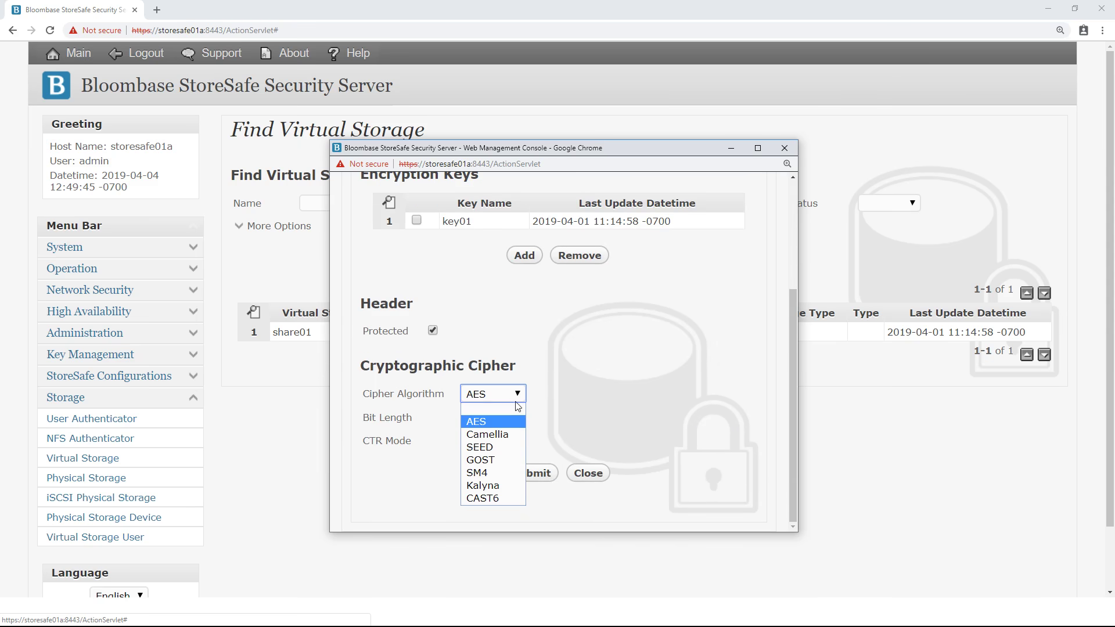
pyautogui.click(506, 420)
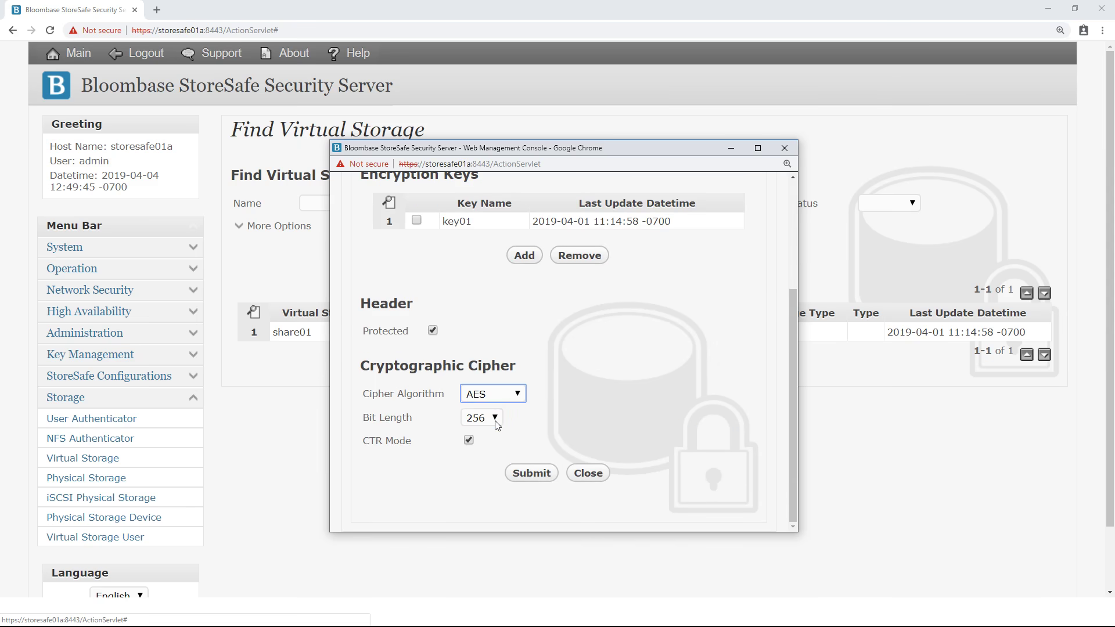
pyautogui.click(493, 419)
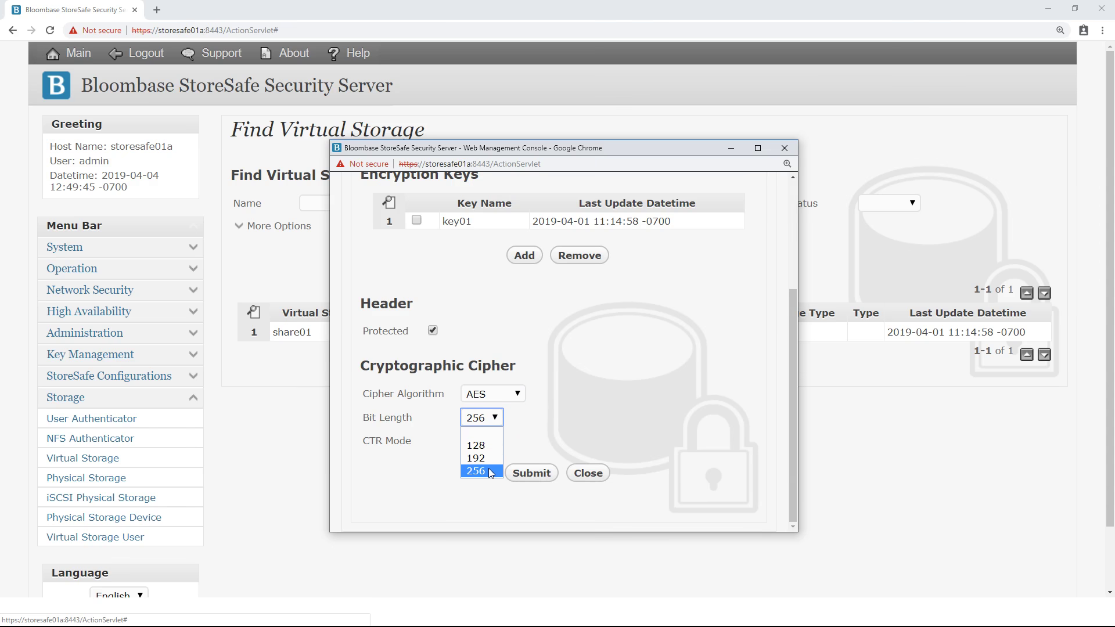
pyautogui.click(490, 471)
pyautogui.scroll(3, 475, 446)
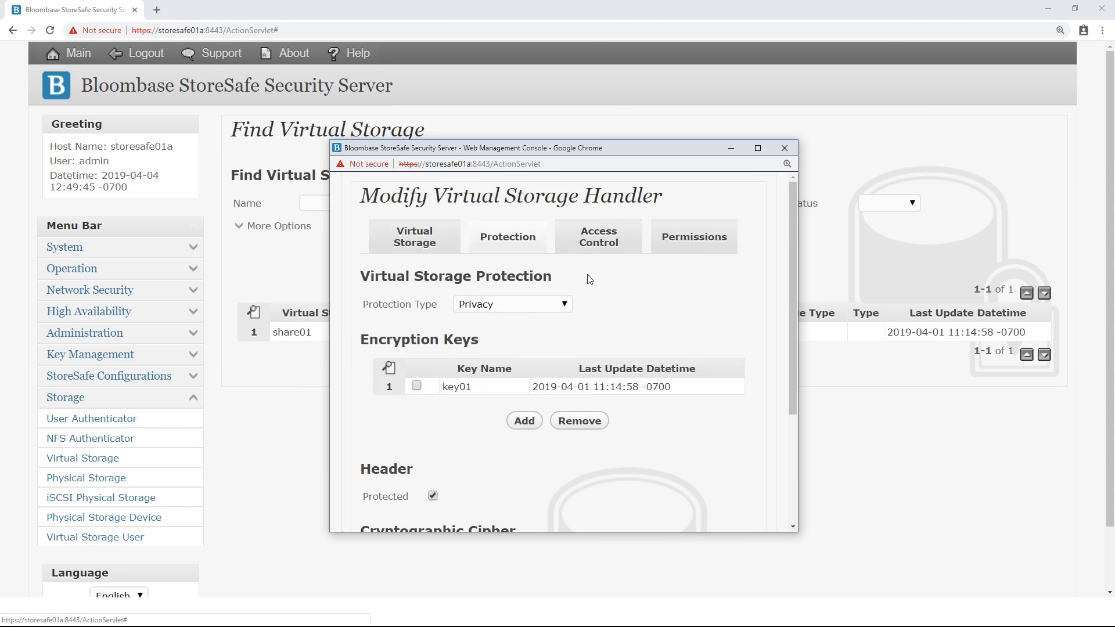
# Confirm share01 access uses Microsoft Active Directory with user01 permitted, then close the window
pyautogui.click(608, 248)
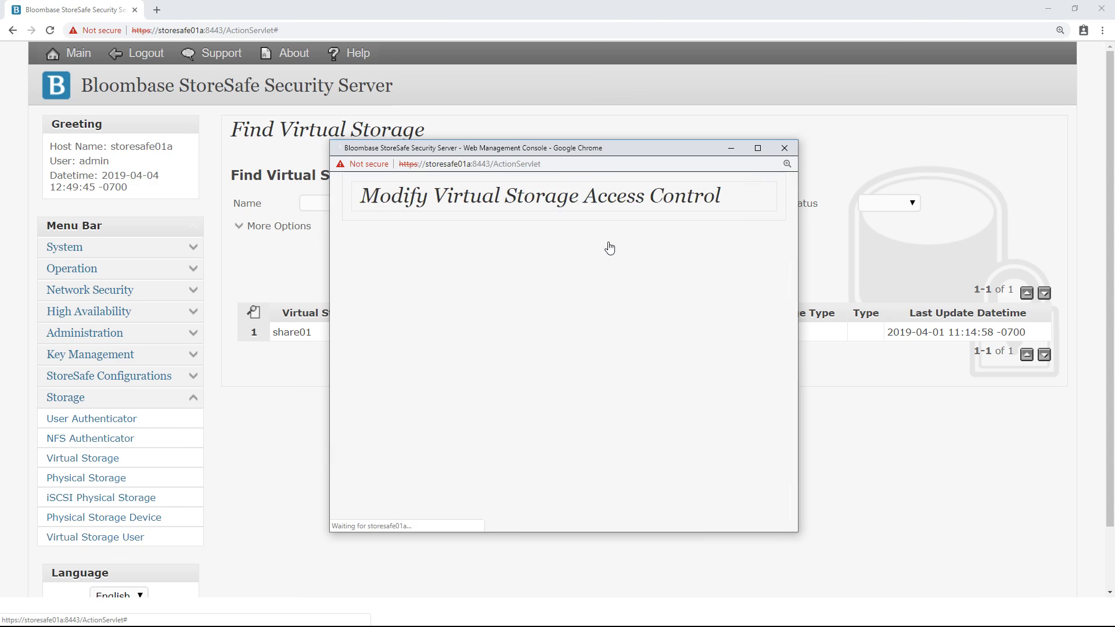
pyautogui.scroll(-3, 608, 248)
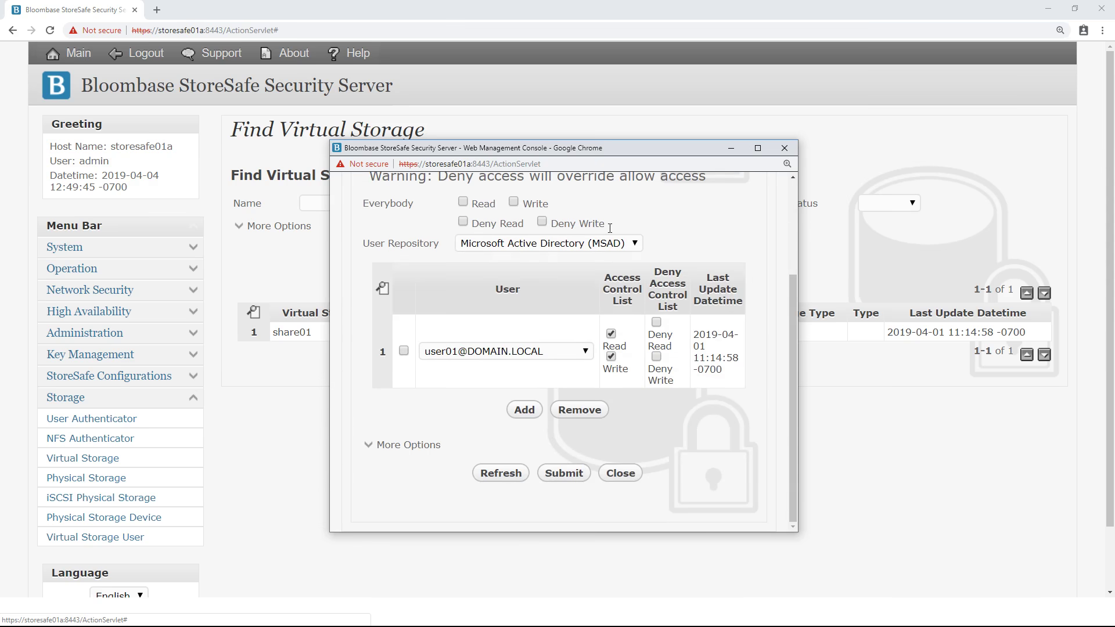
pyautogui.click(599, 243)
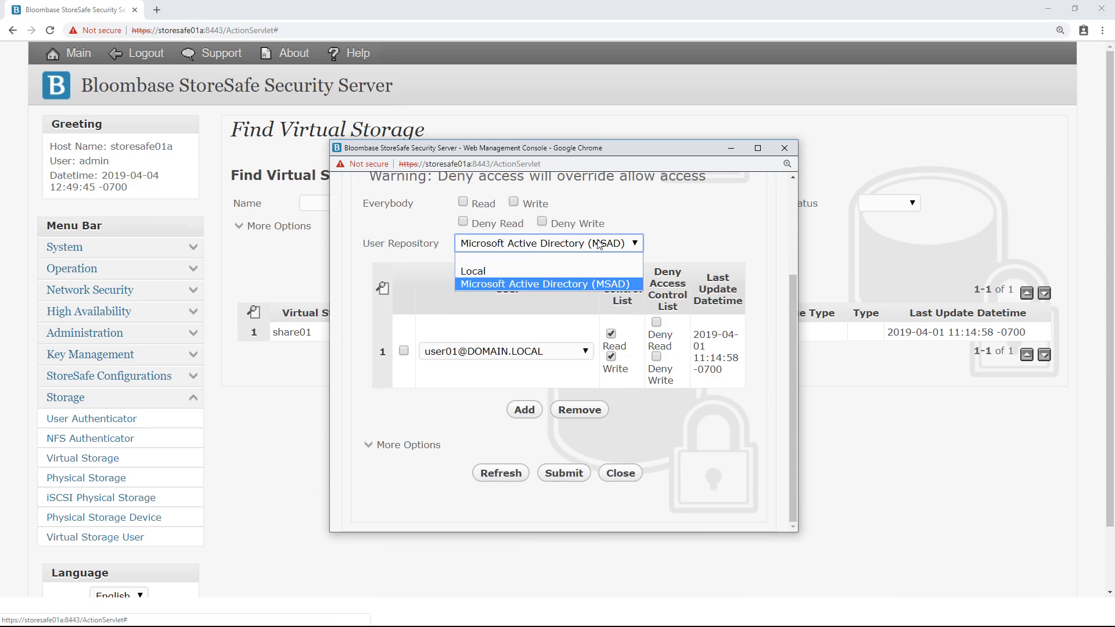
pyautogui.click(584, 285)
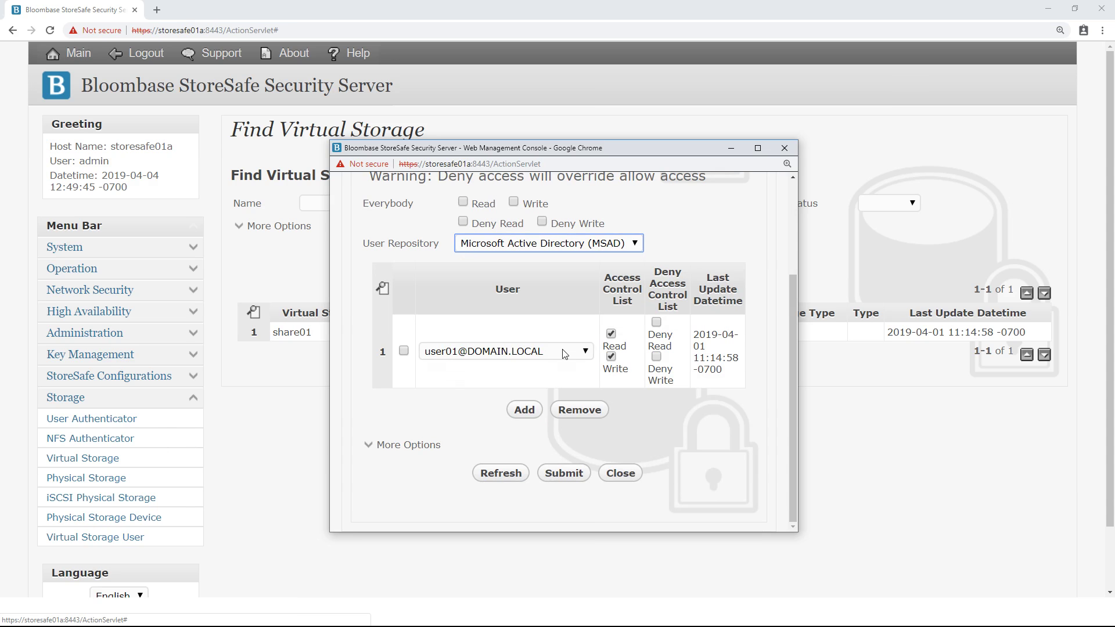
pyautogui.click(564, 354)
pyautogui.click(552, 391)
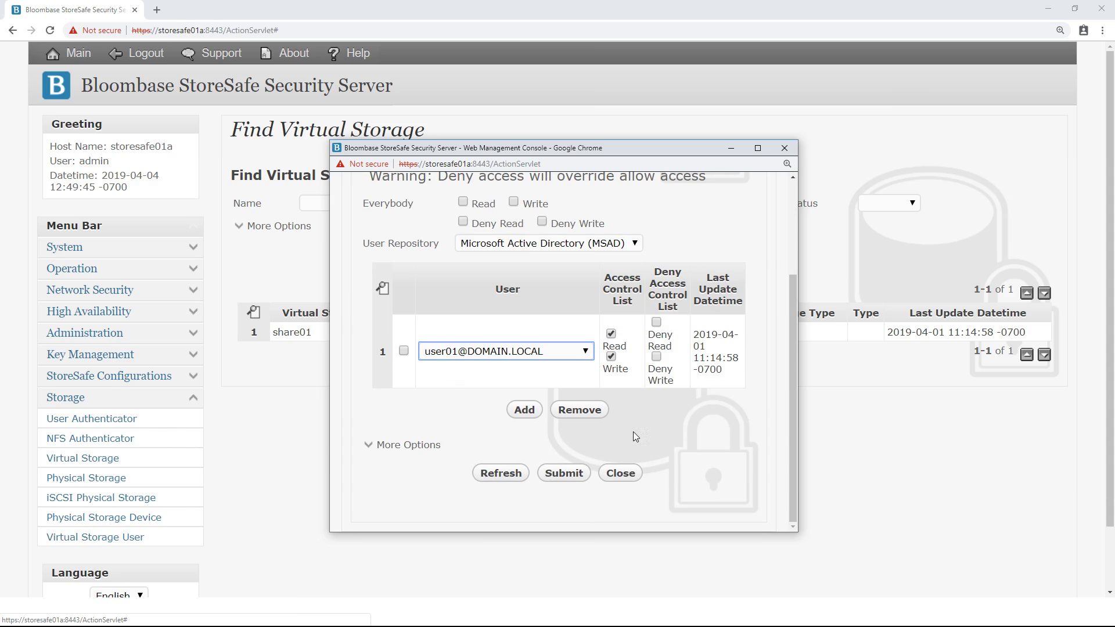
pyautogui.click(621, 472)
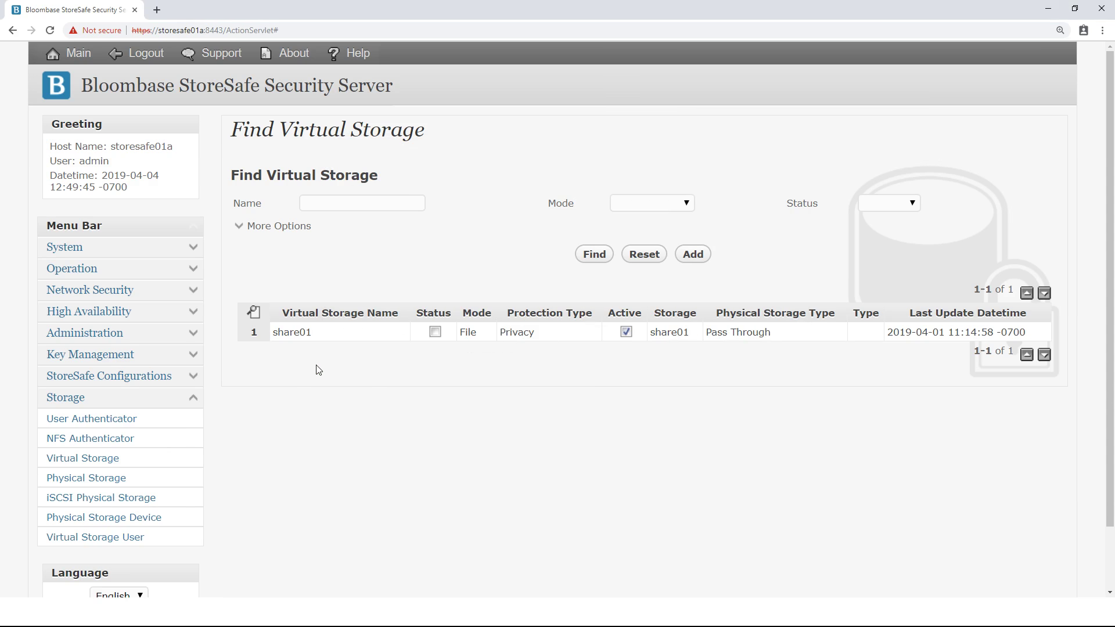
pyautogui.click(297, 334)
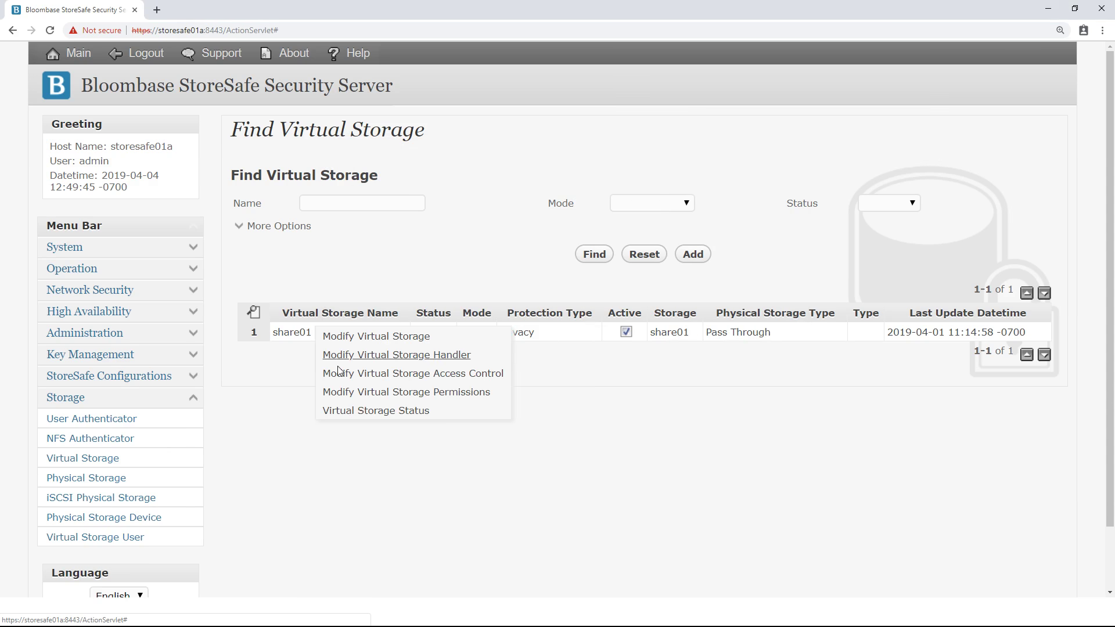
pyautogui.click(355, 412)
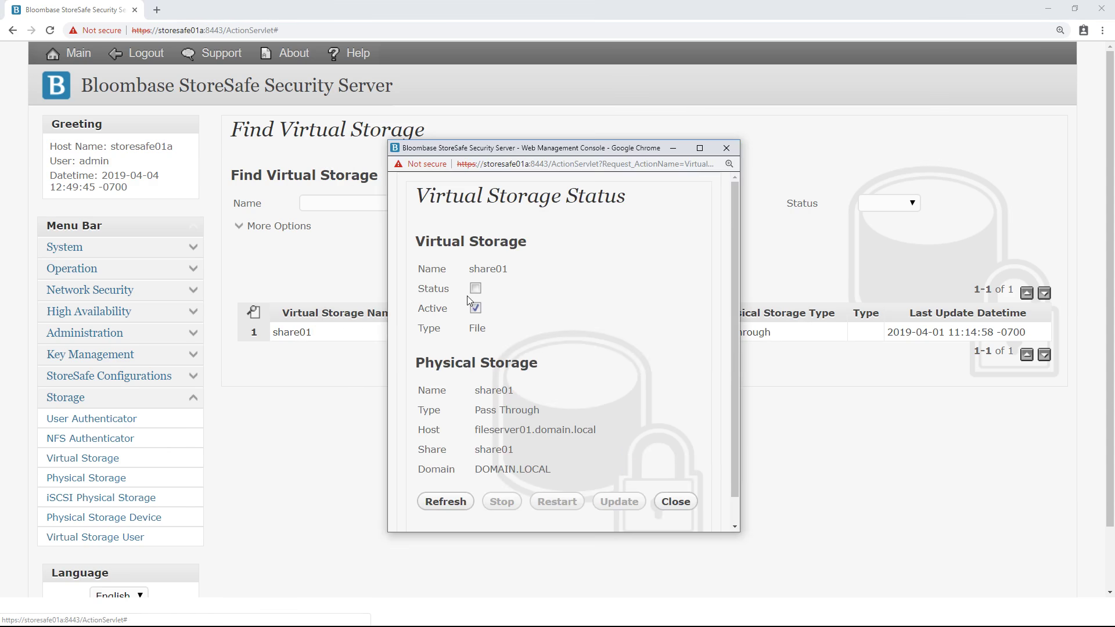
pyautogui.scroll(-1, 513, 285)
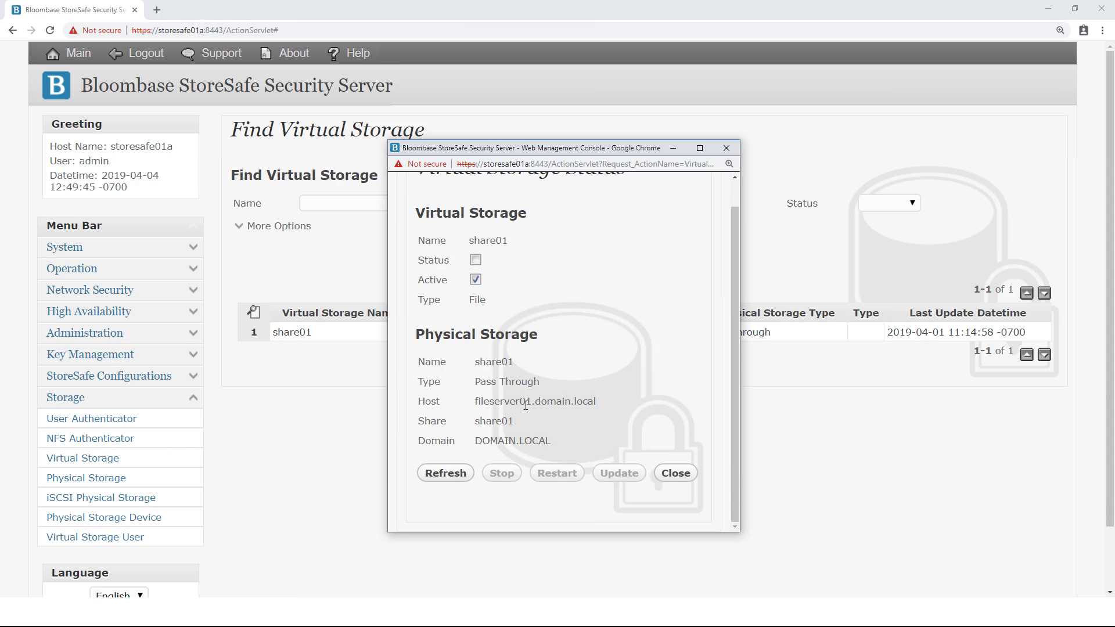
pyautogui.click(686, 473)
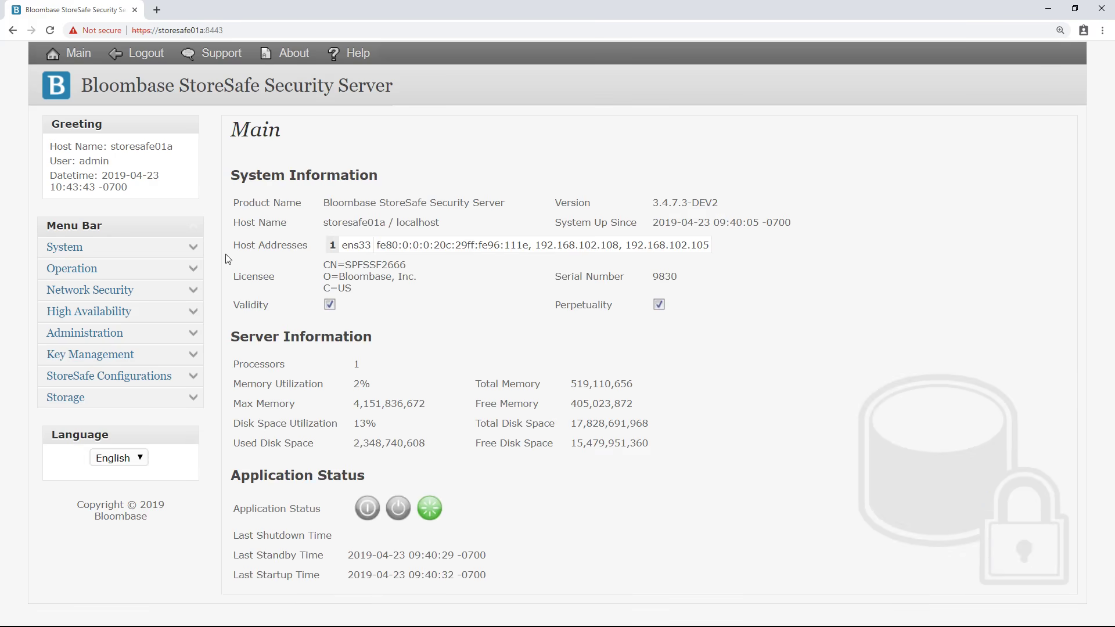
# Open the Registry editor and expand System > StoreSafe > NAS > SMB
pyautogui.click(193, 248)
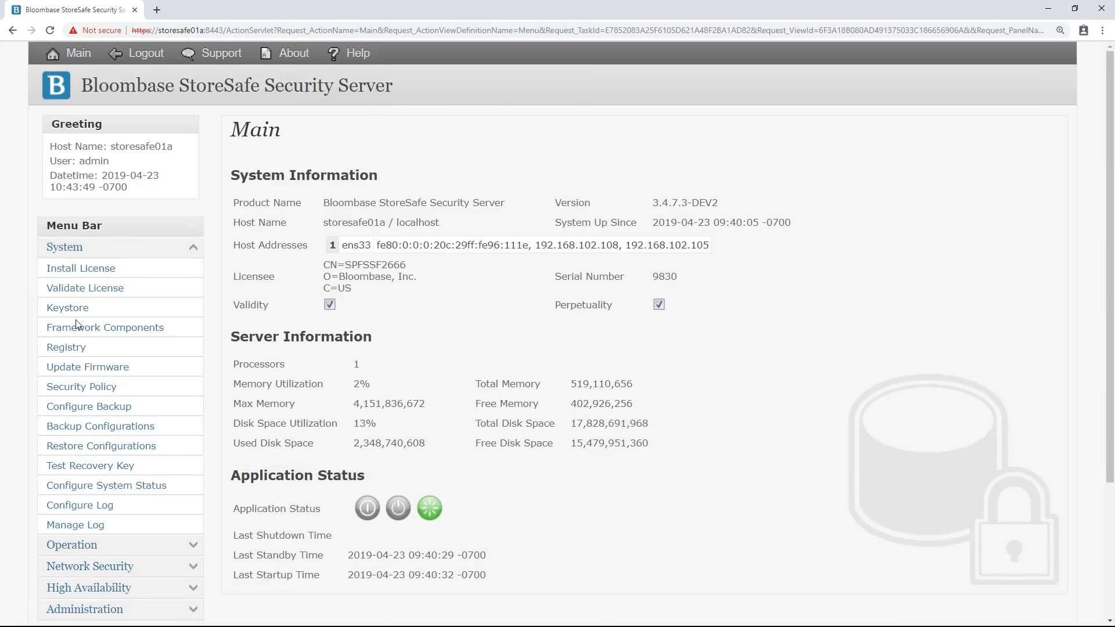
pyautogui.click(66, 347)
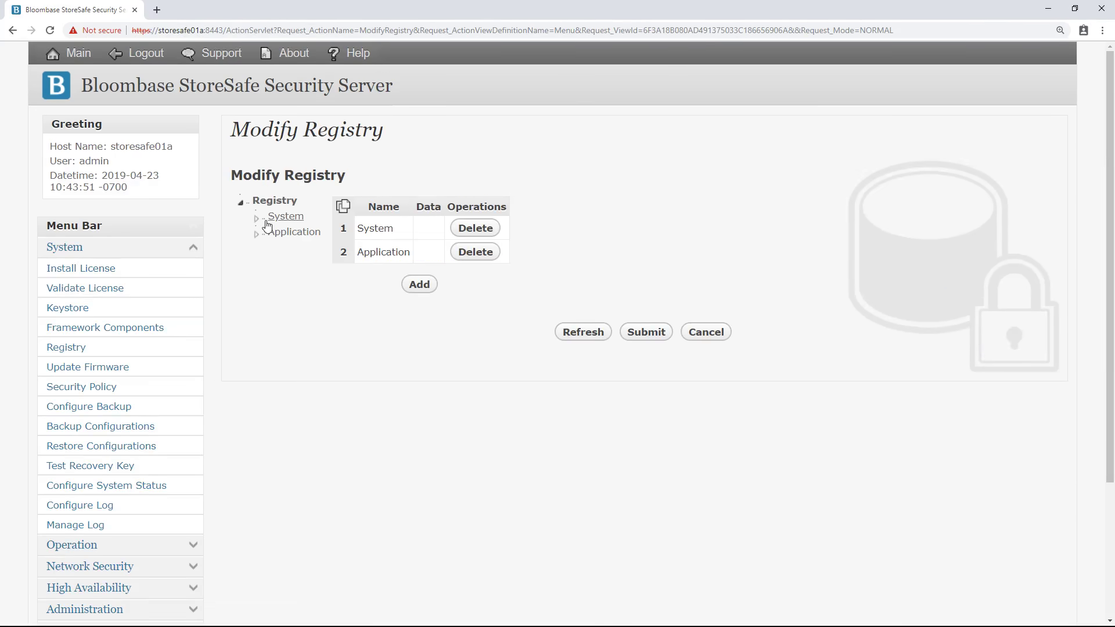
pyautogui.click(256, 219)
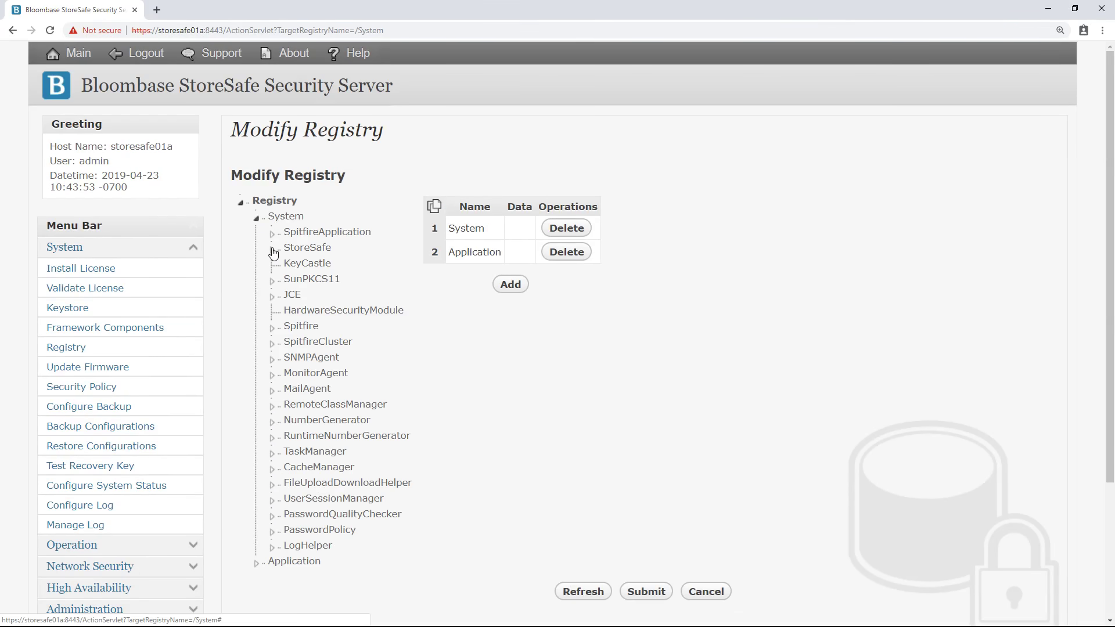
pyautogui.click(272, 249)
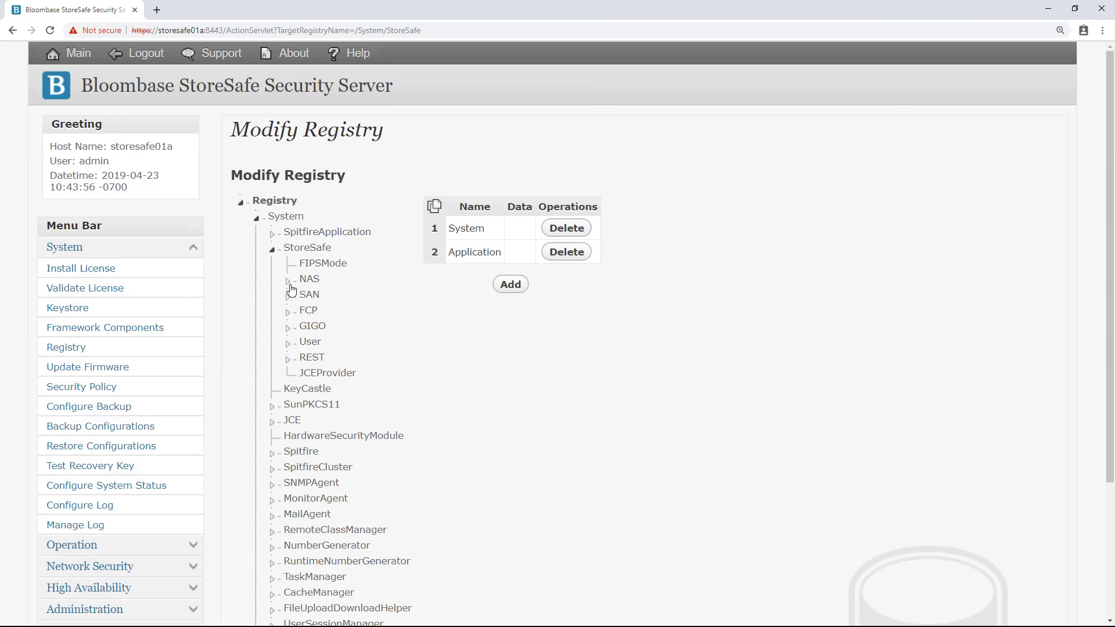
pyautogui.click(289, 283)
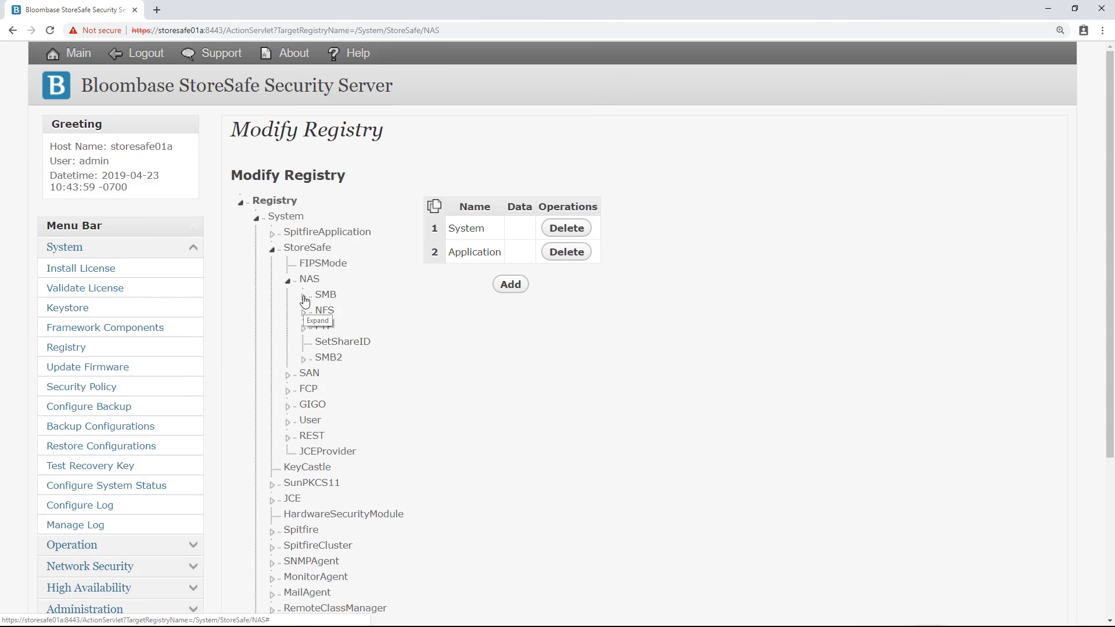
pyautogui.click(304, 299)
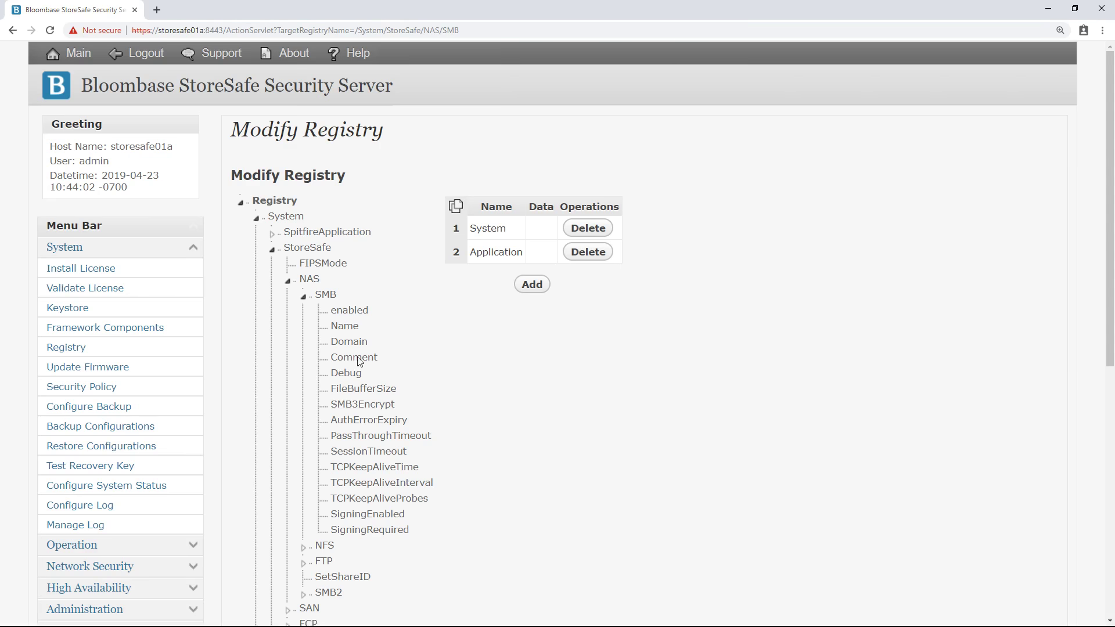
# List the SMB registry entries and highlight SMB3Encrypt set to true
pyautogui.click(326, 294)
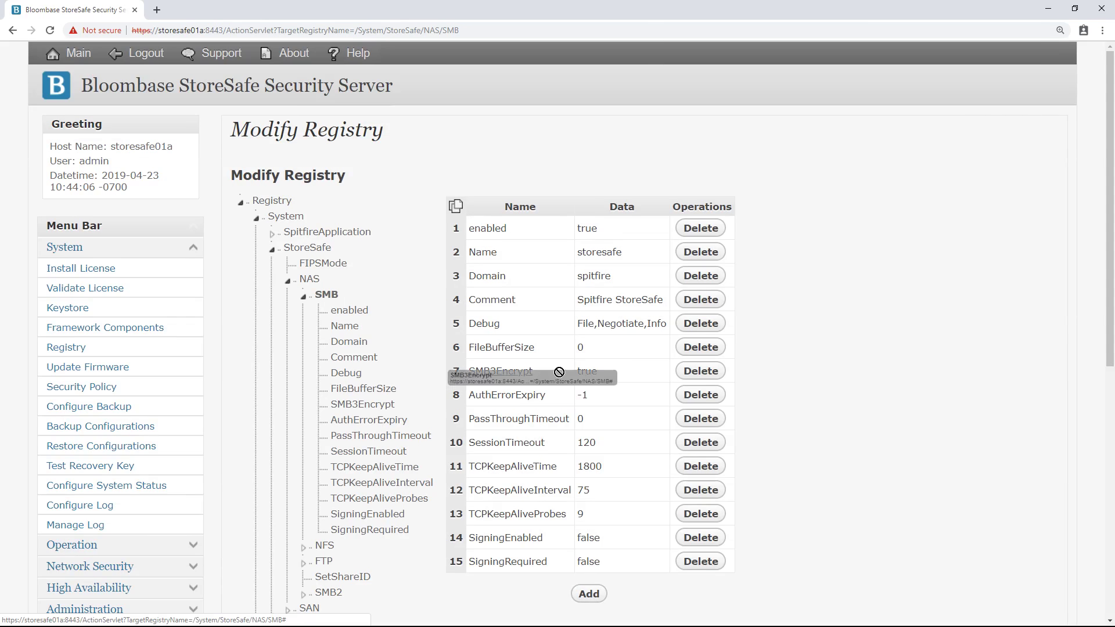
pyautogui.moveTo(601, 375); pyautogui.dragTo(468, 374)
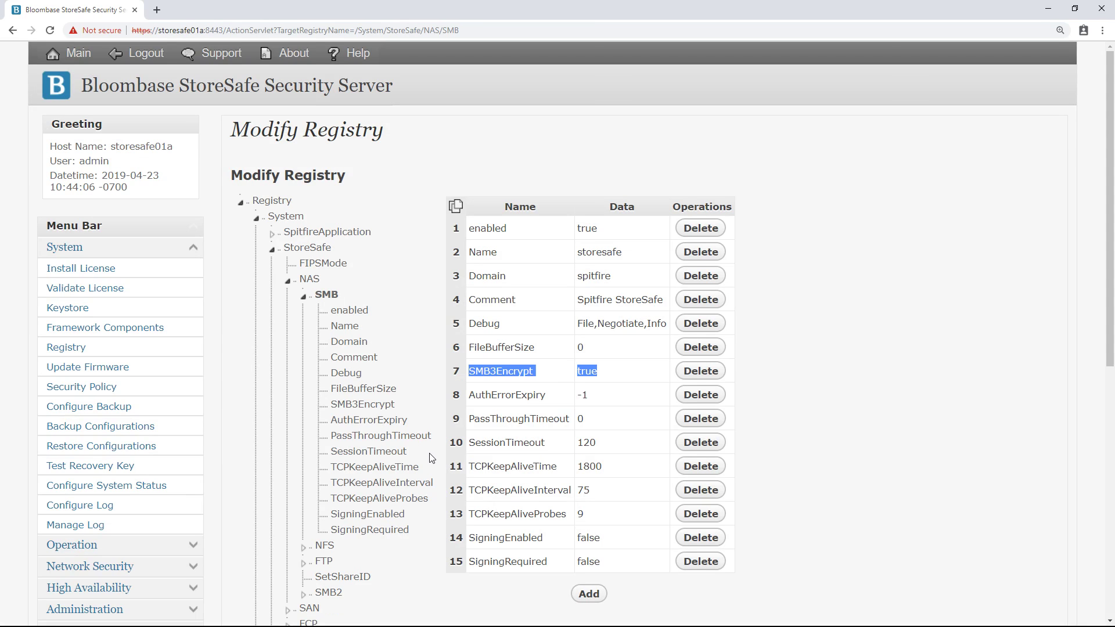
# From the main system page, open the StoreSafe NAS configuration and scroll down to the SMB2 section
pyautogui.click(206, 96)
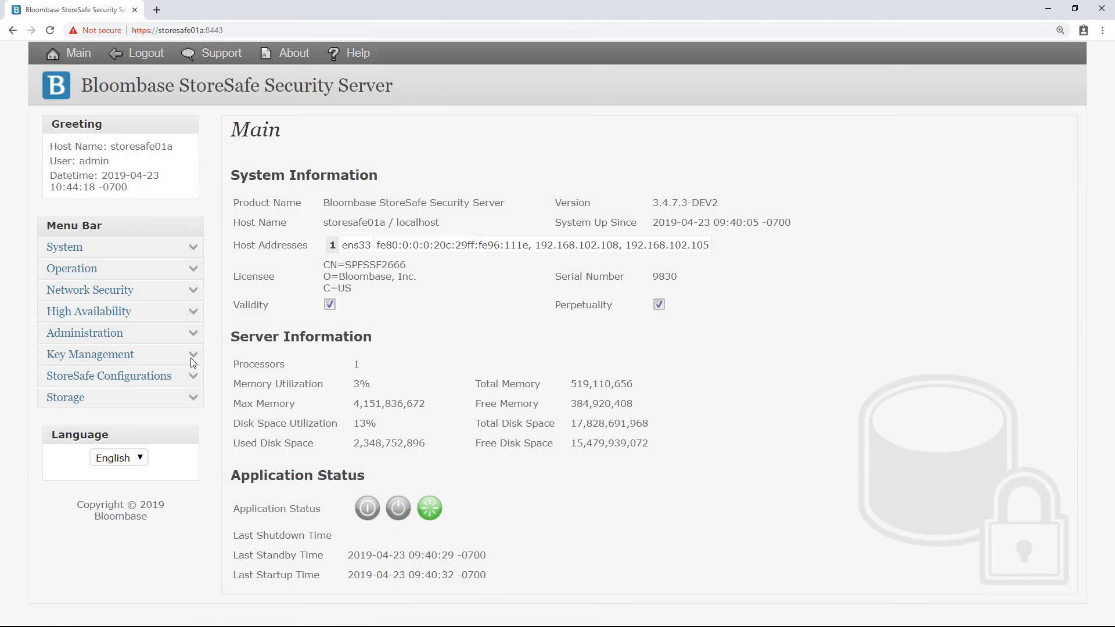
pyautogui.click(194, 378)
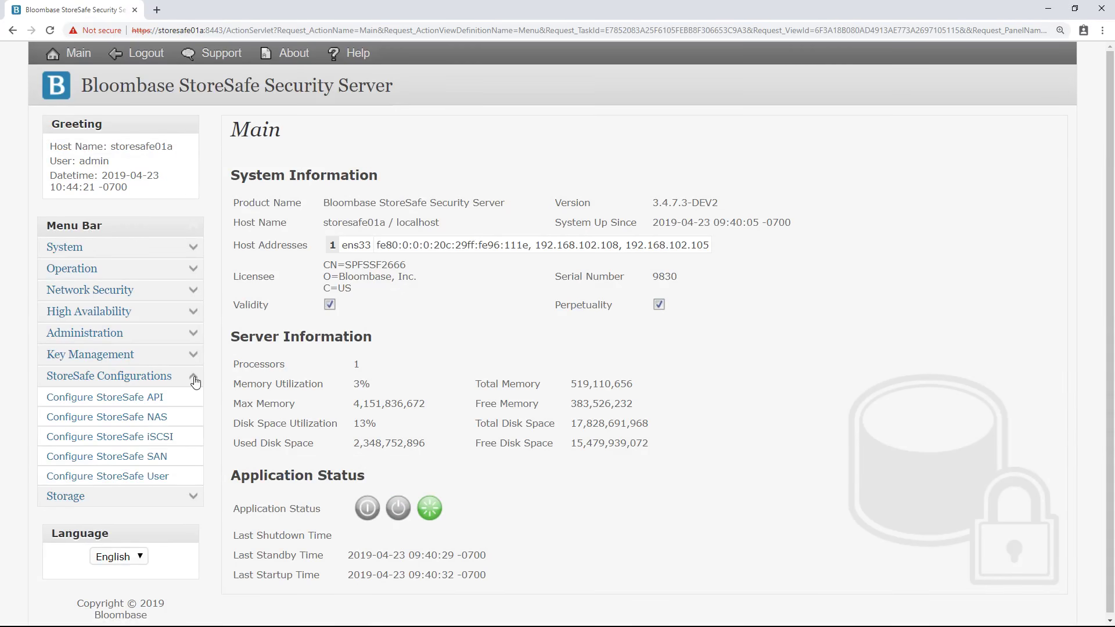
pyautogui.click(157, 419)
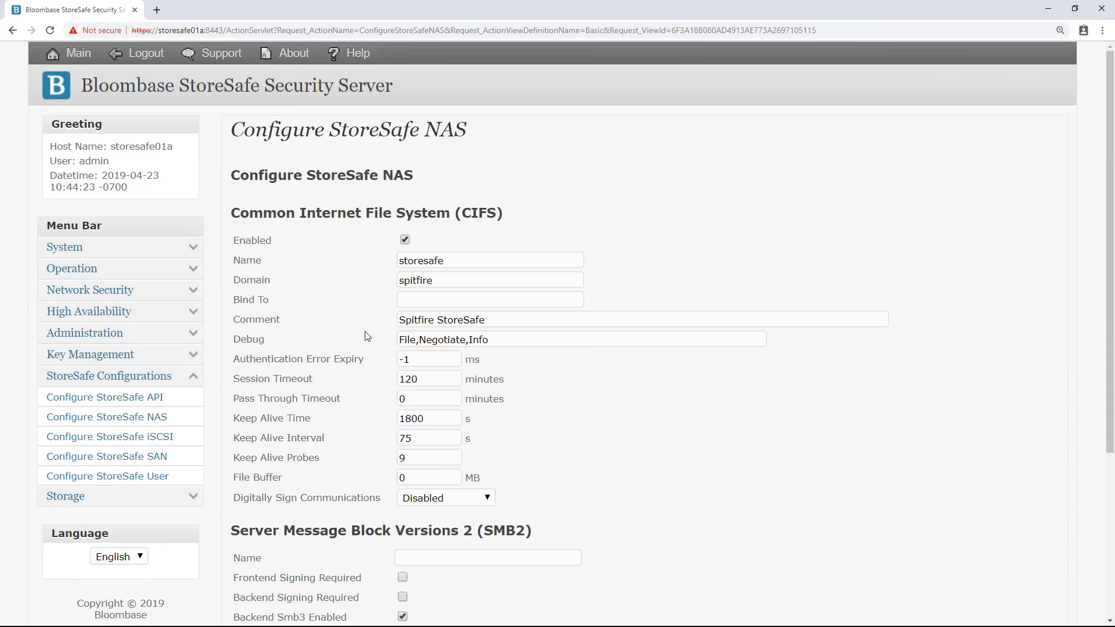
pyautogui.scroll(-4, 366, 336)
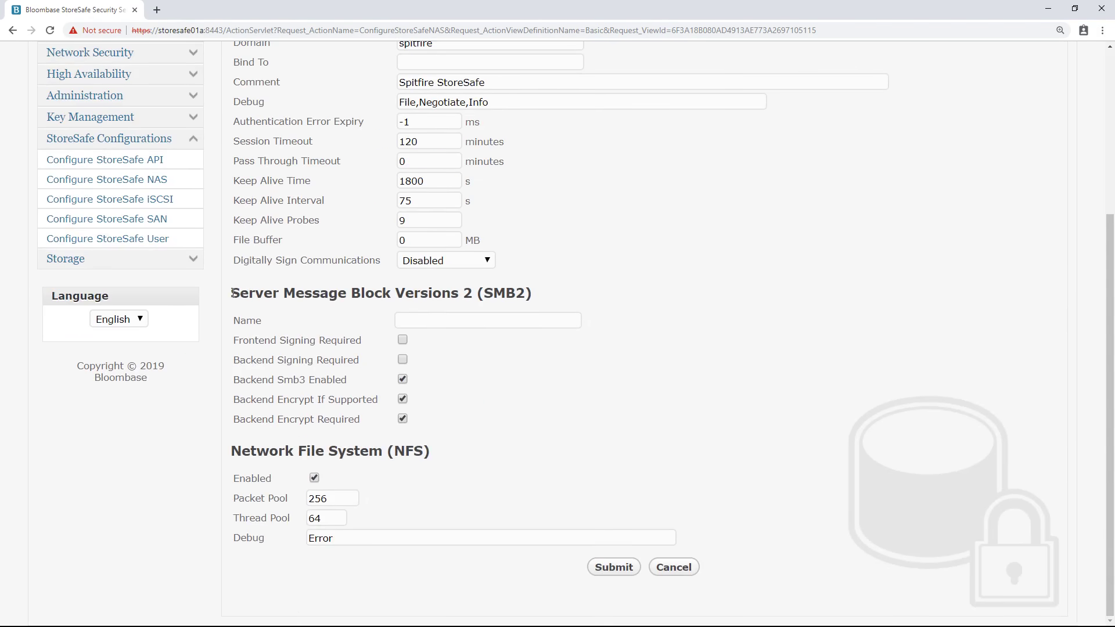
# Highlight the SMB2 heading and the three checked backend SMB3 encryption options
pyautogui.tripleClick(388, 290)
pyautogui.click(540, 294)
pyautogui.moveTo(235, 382); pyautogui.dragTo(432, 423)
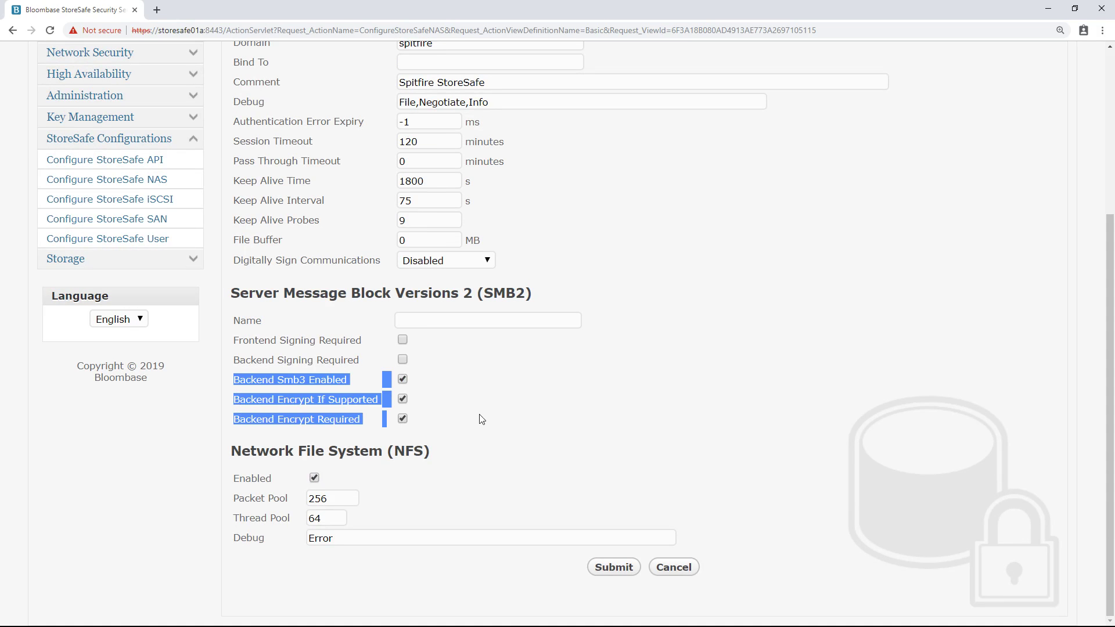
pyautogui.click(515, 414)
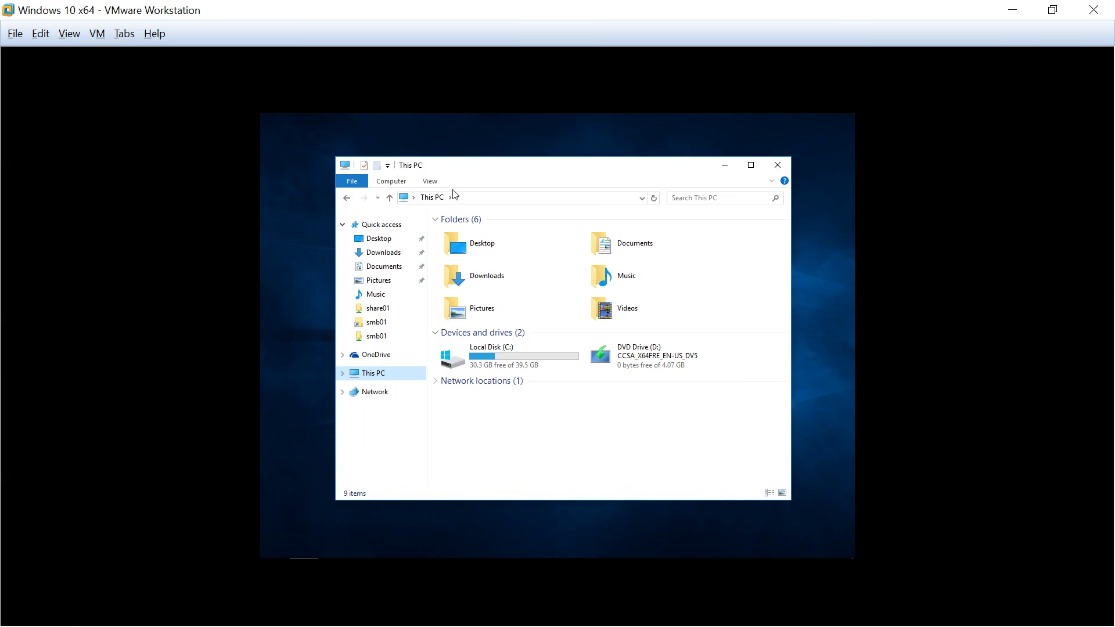
# Browse to \\storesafe01 in File Explorer and open the share01 share
pyautogui.click(460, 199)
pyautogui.write('\\')
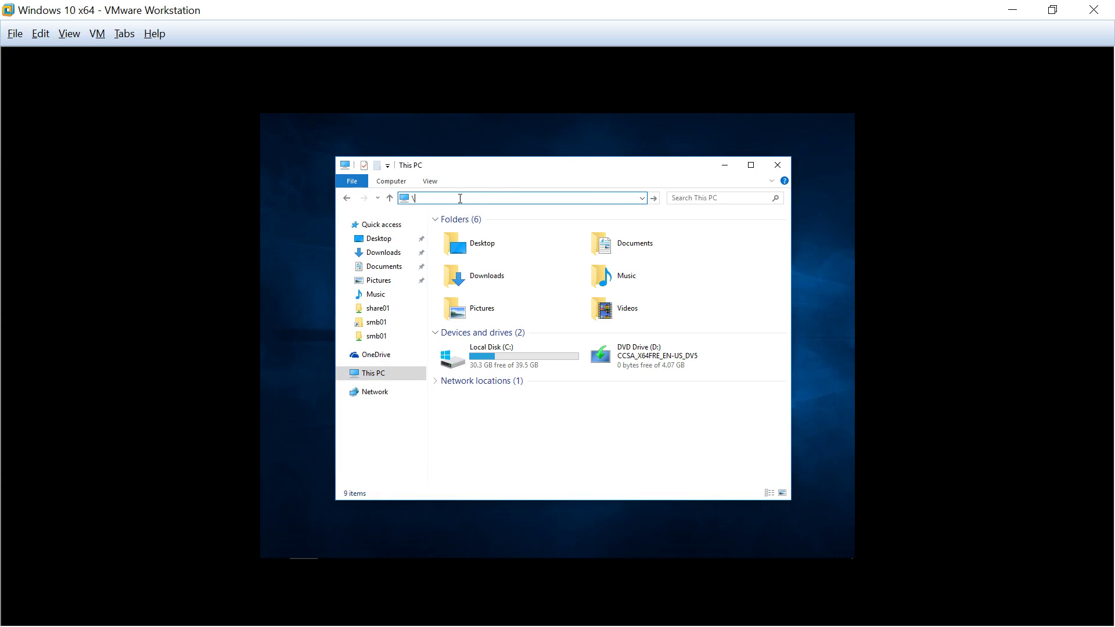
pyautogui.write('storesafe')
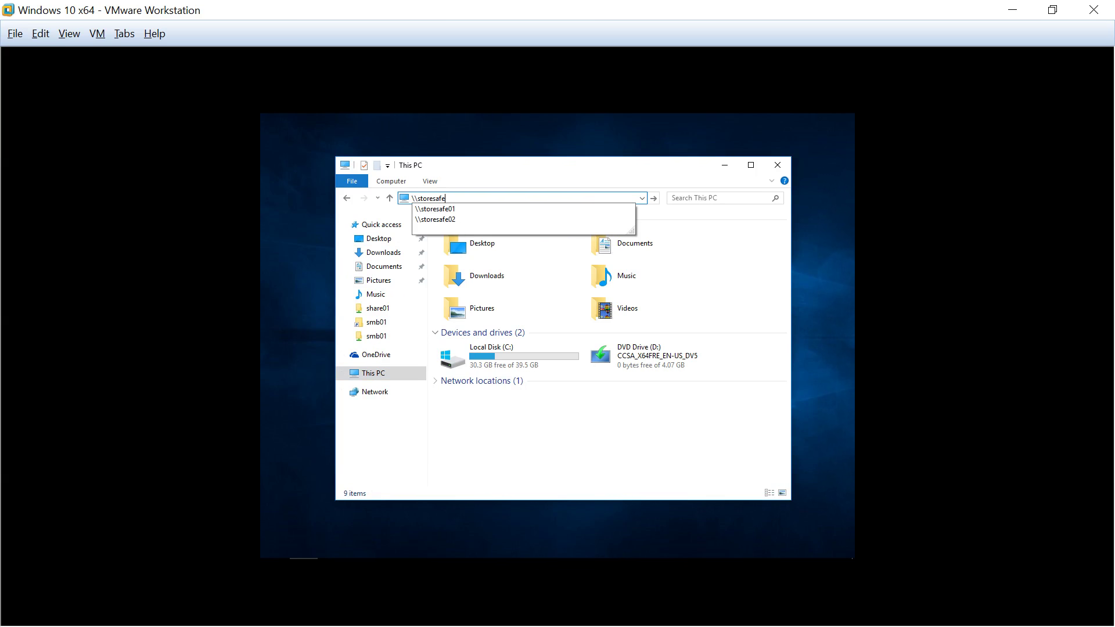
pyautogui.write('01')
pyautogui.press('Return')
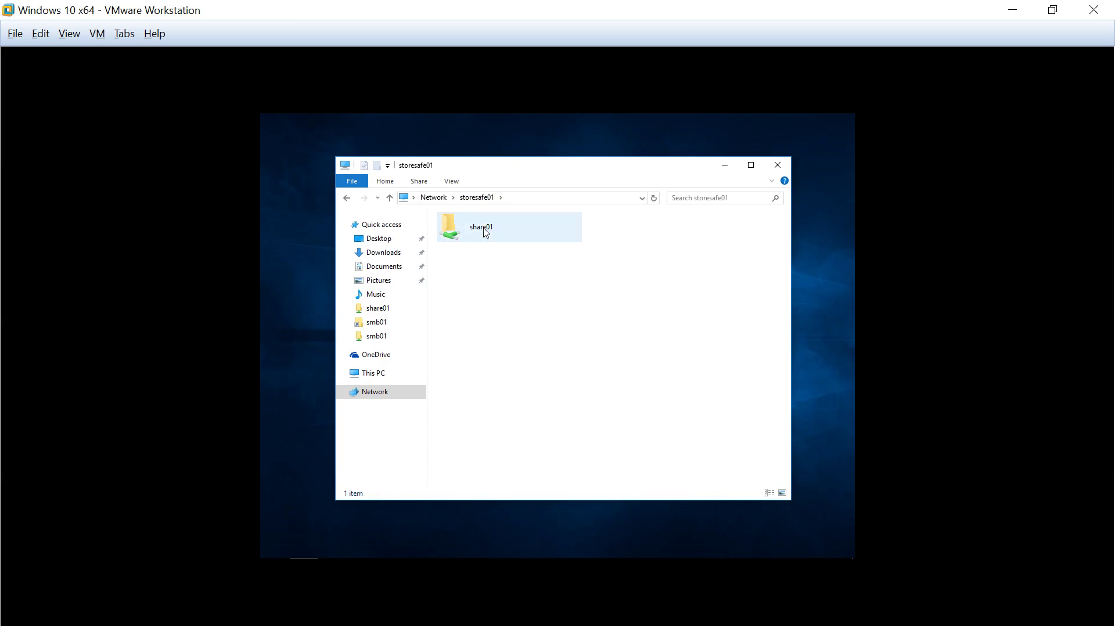
pyautogui.doubleClick(484, 228)
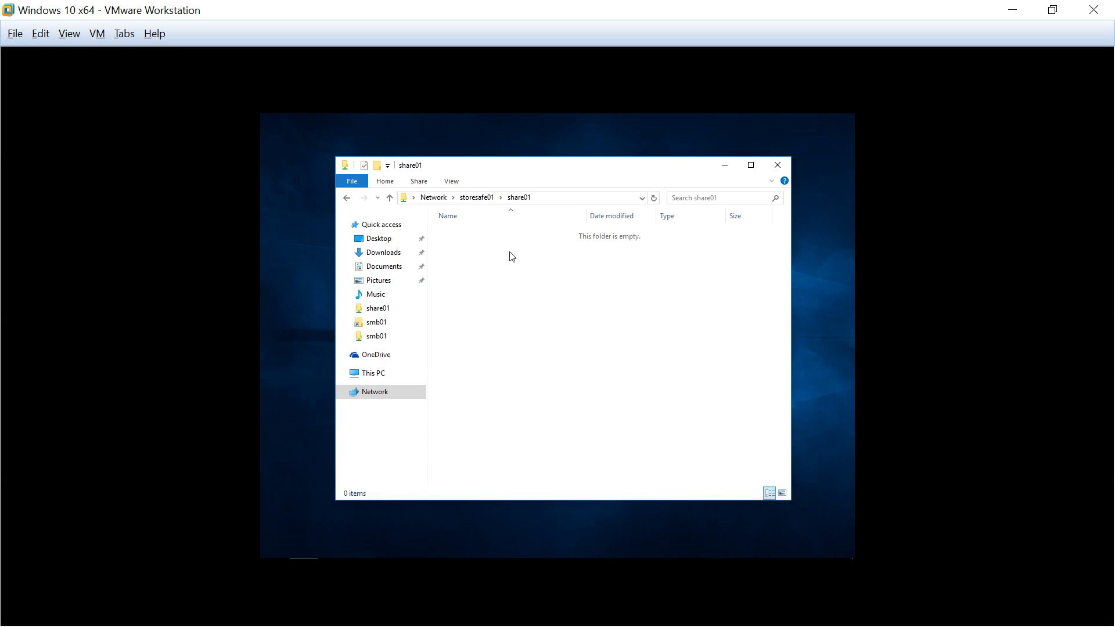
# Create a new text document in share01 named password.txt
pyautogui.rightClick(510, 252)
pyautogui.moveTo(586, 364)
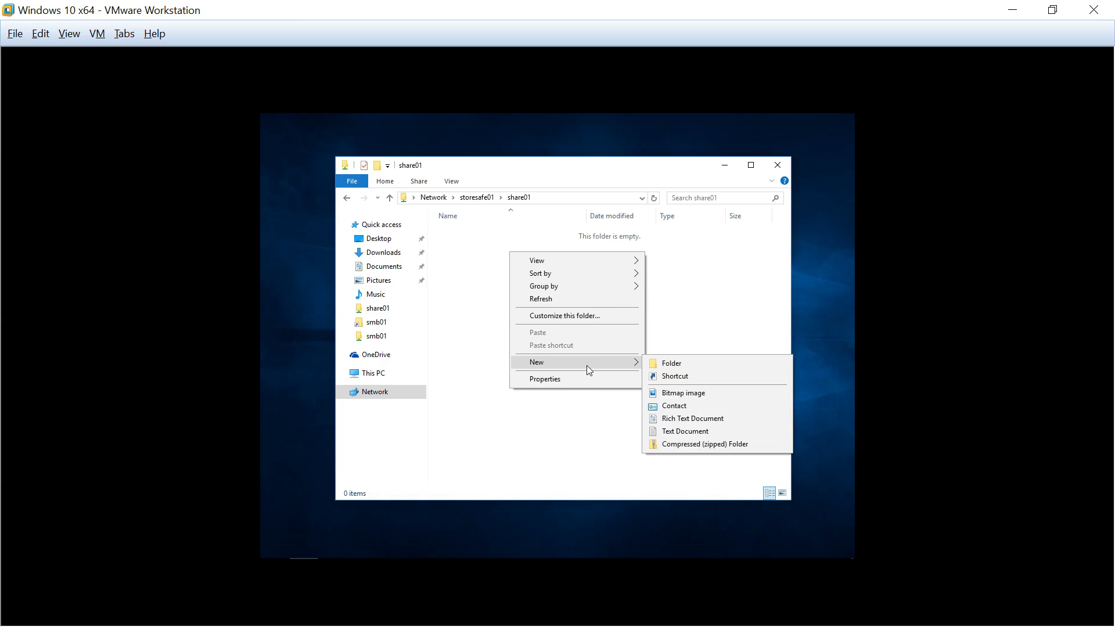
pyautogui.click(726, 430)
pyautogui.write('password.txt')
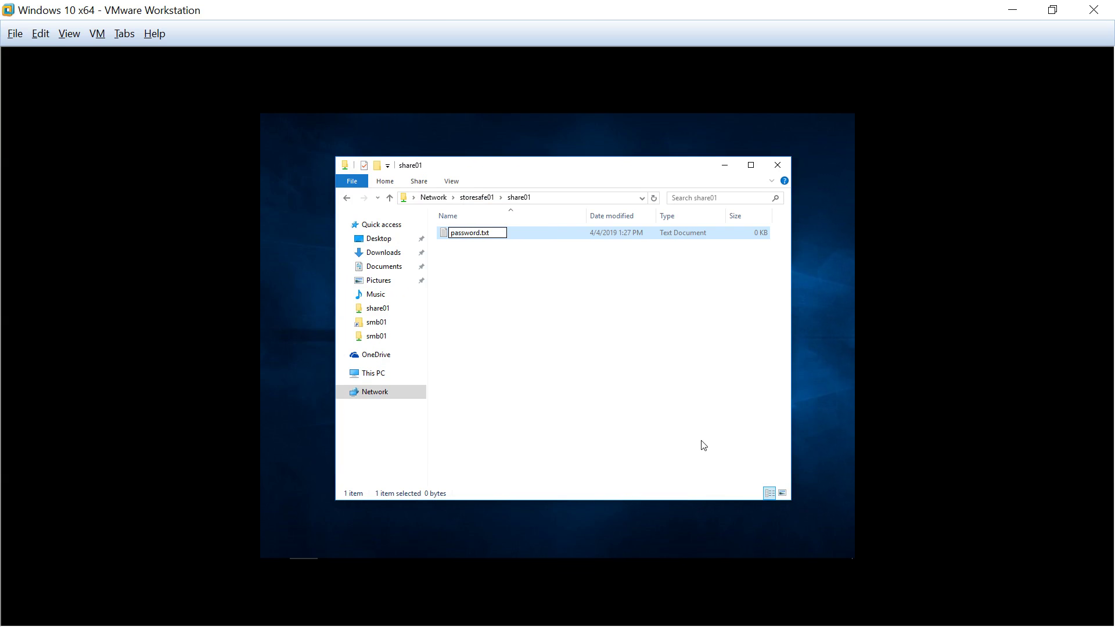
pyautogui.press('Return')
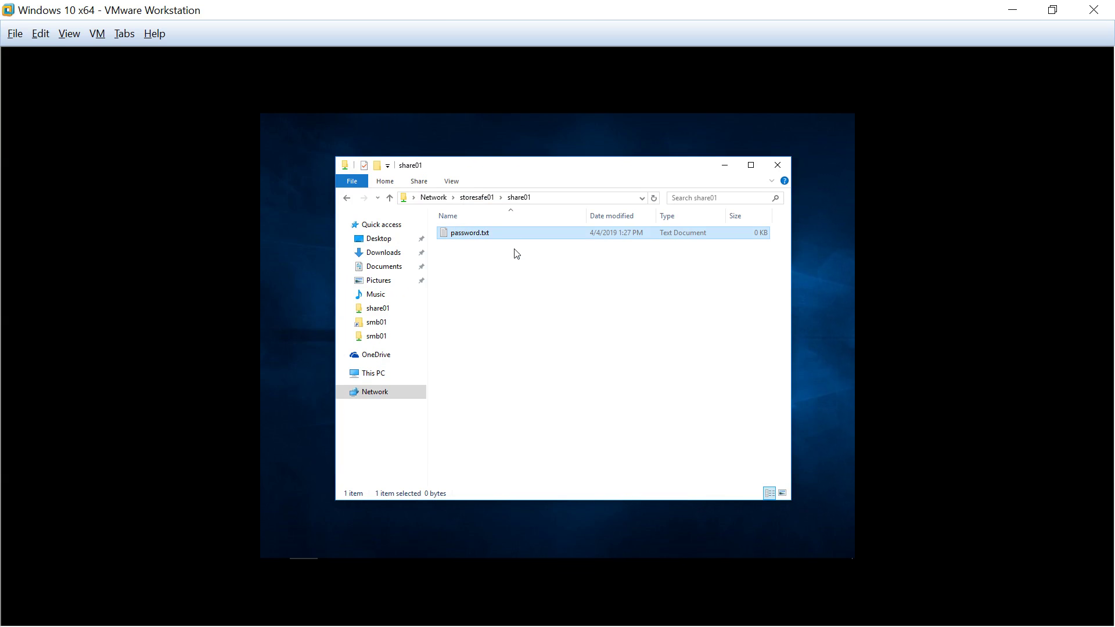
# Write a one-line IRS password note in password.txt, save it to the share, and close Notepad
pyautogui.doubleClick(508, 231)
pyautogui.write('M')
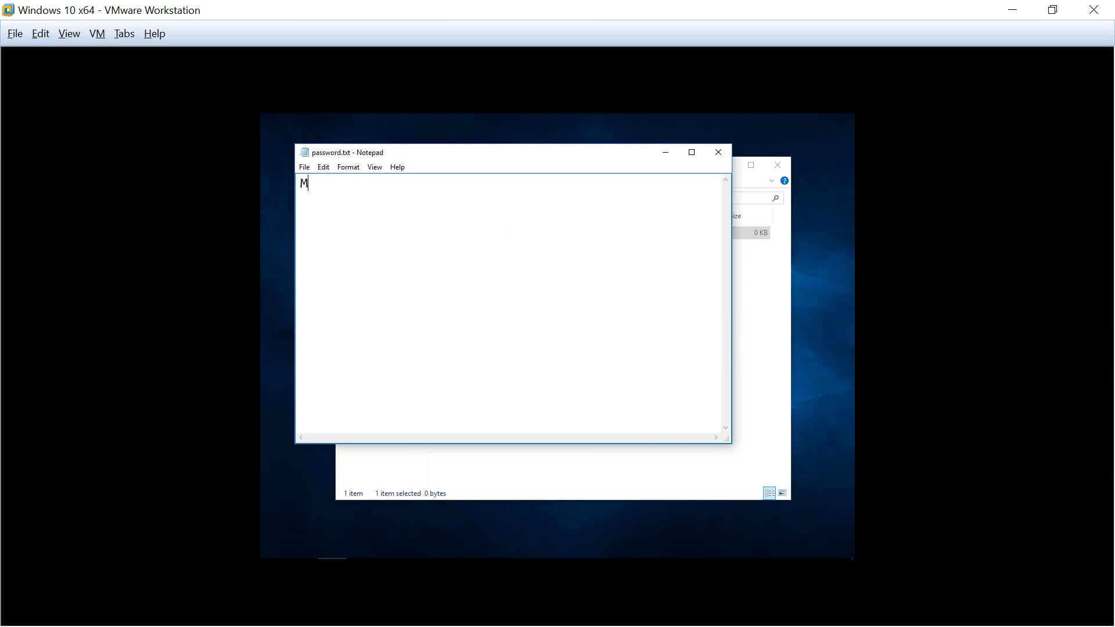
pyautogui.write('y IRS password: iloveyou')
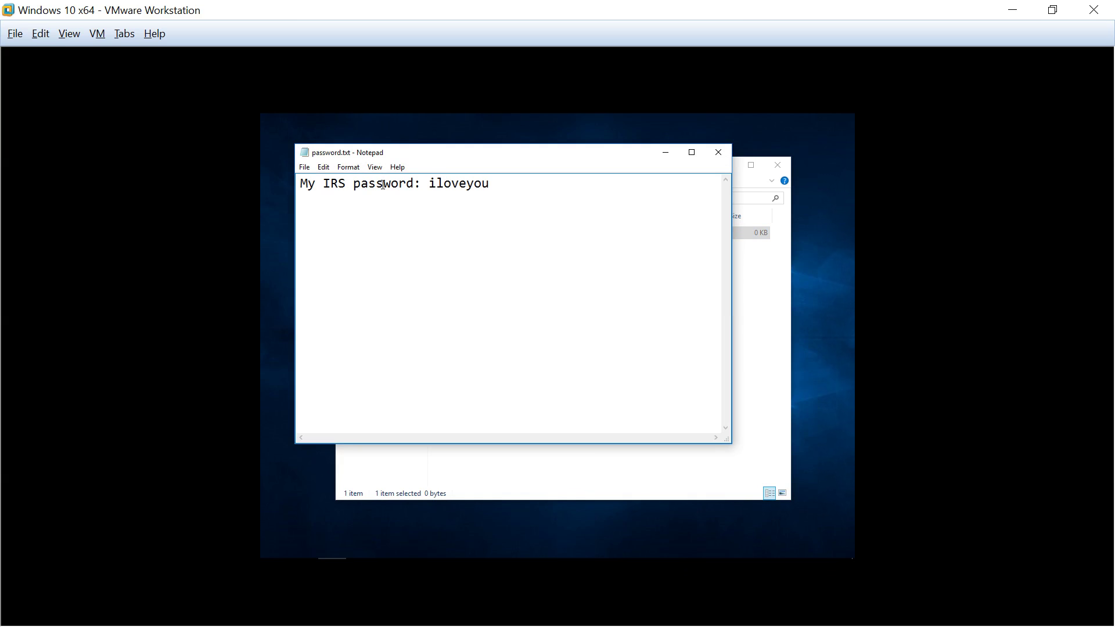
pyautogui.click(304, 167)
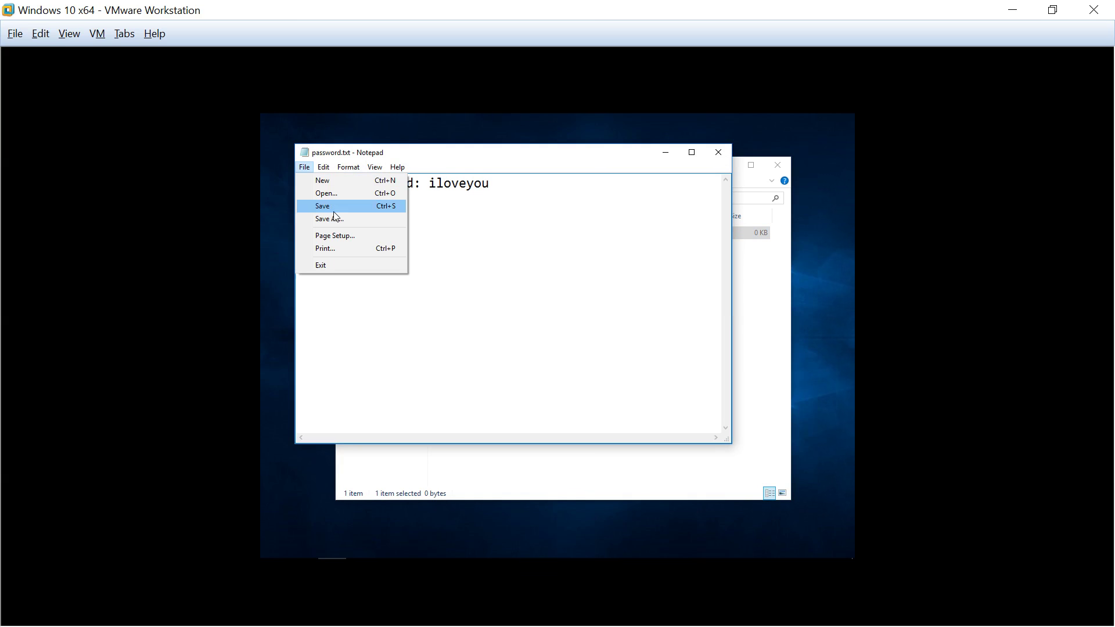
pyautogui.click(335, 208)
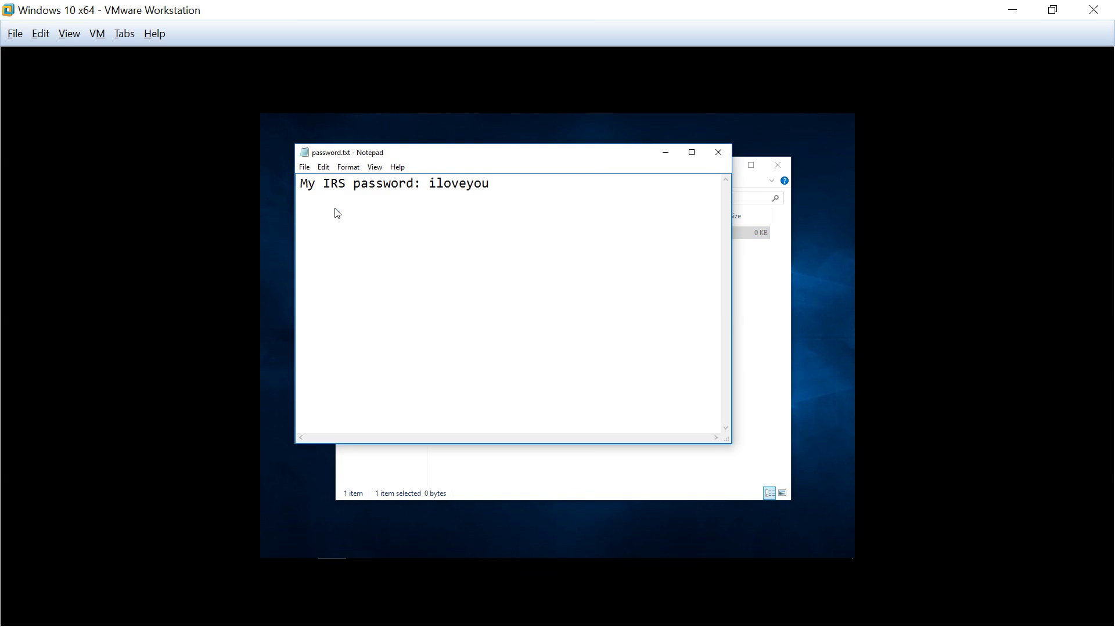
pyautogui.click(718, 152)
# Reopen password.txt from share01 and select its line to confirm the saved text
pyautogui.click(472, 247)
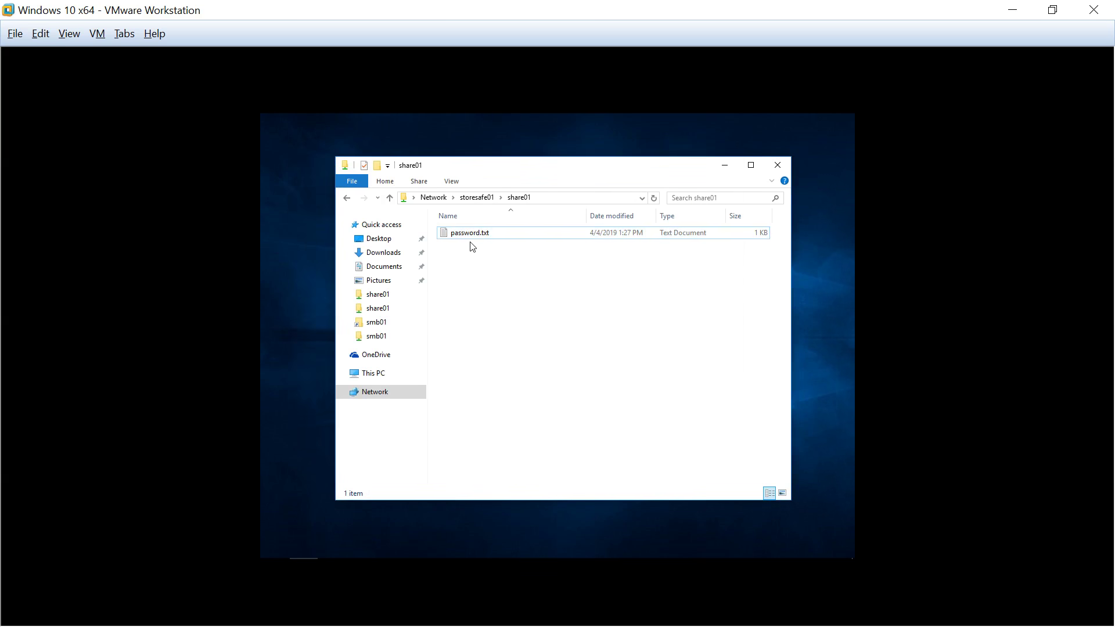
pyautogui.doubleClick(472, 234)
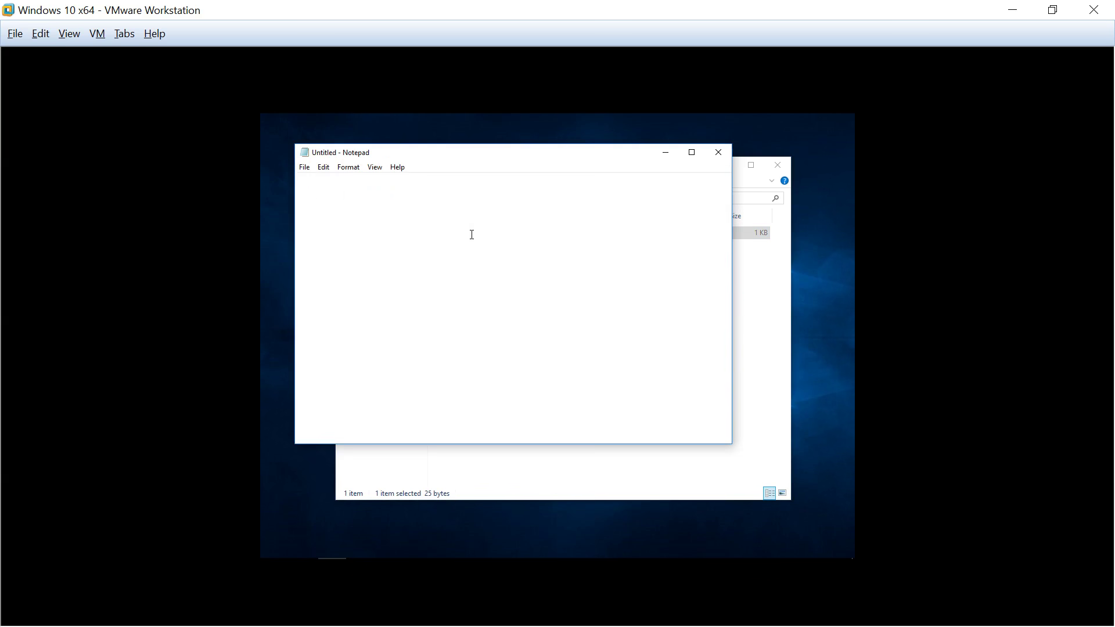
pyautogui.moveTo(552, 184); pyautogui.dragTo(292, 192)
pyautogui.click(556, 325)
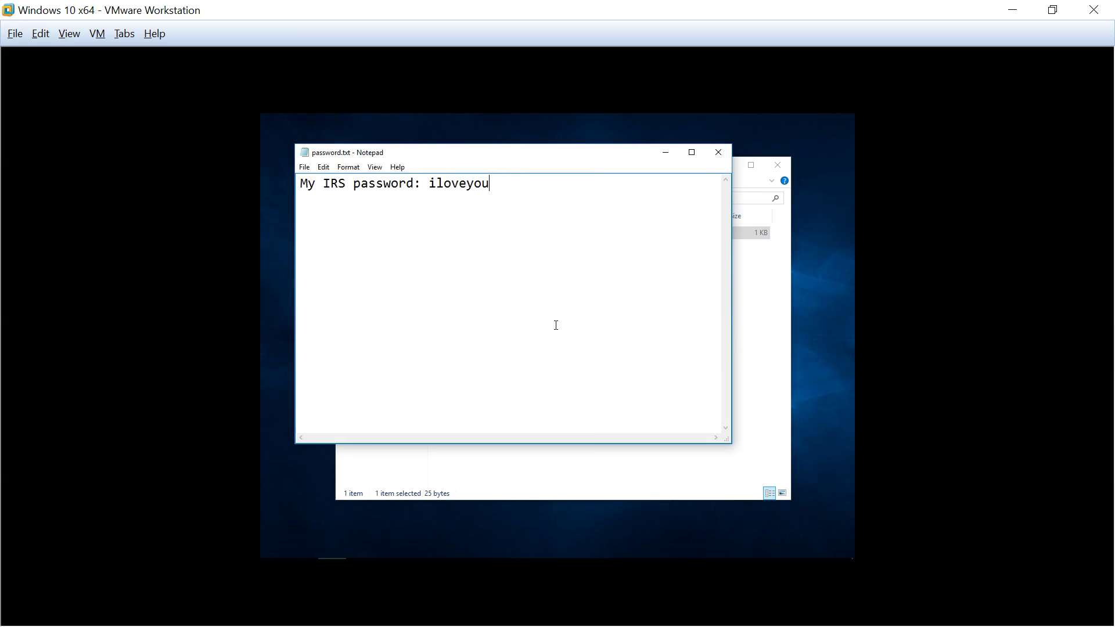
pyautogui.moveTo(609, 556)
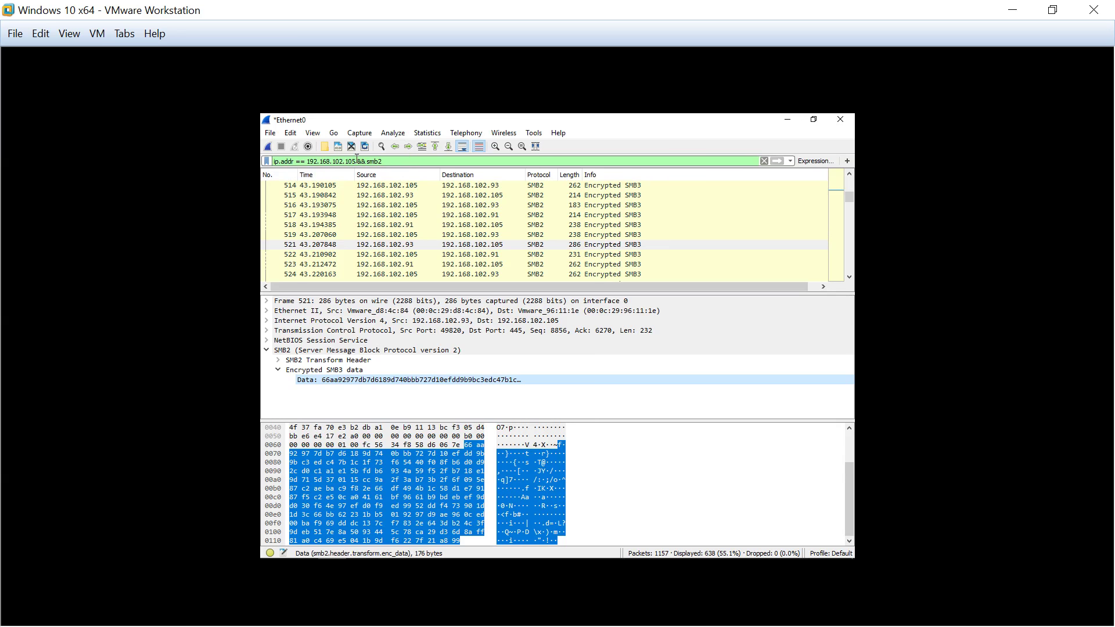
# Select the IP address in the display filter and inspect packet 517 in the capture
pyautogui.moveTo(356, 161); pyautogui.dragTo(305, 161)
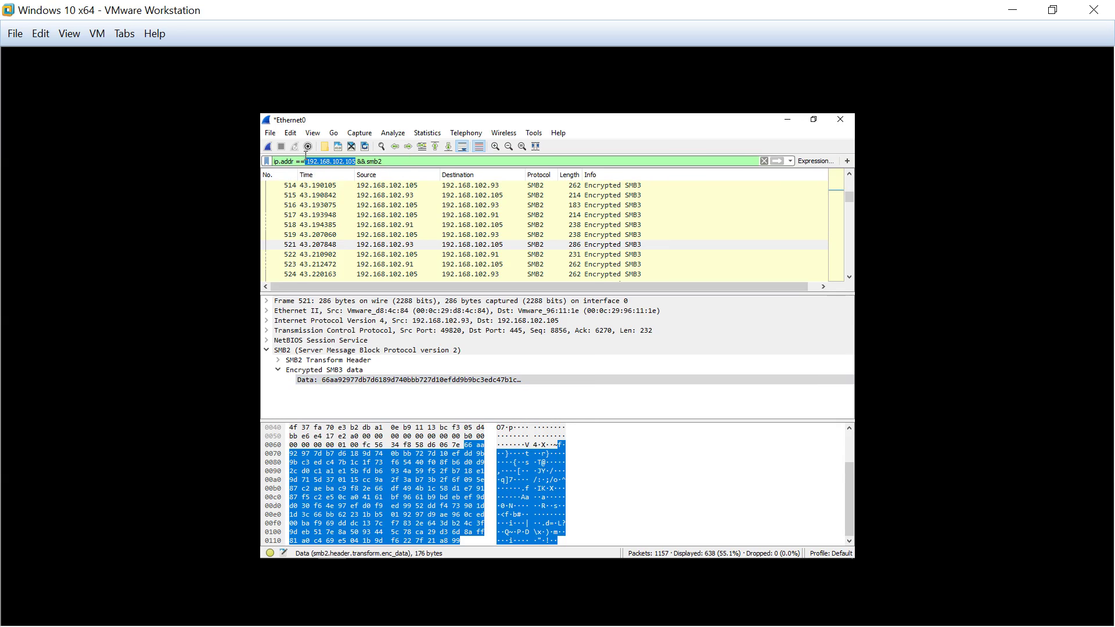
pyautogui.click(411, 216)
pyautogui.scroll(5, 413, 219)
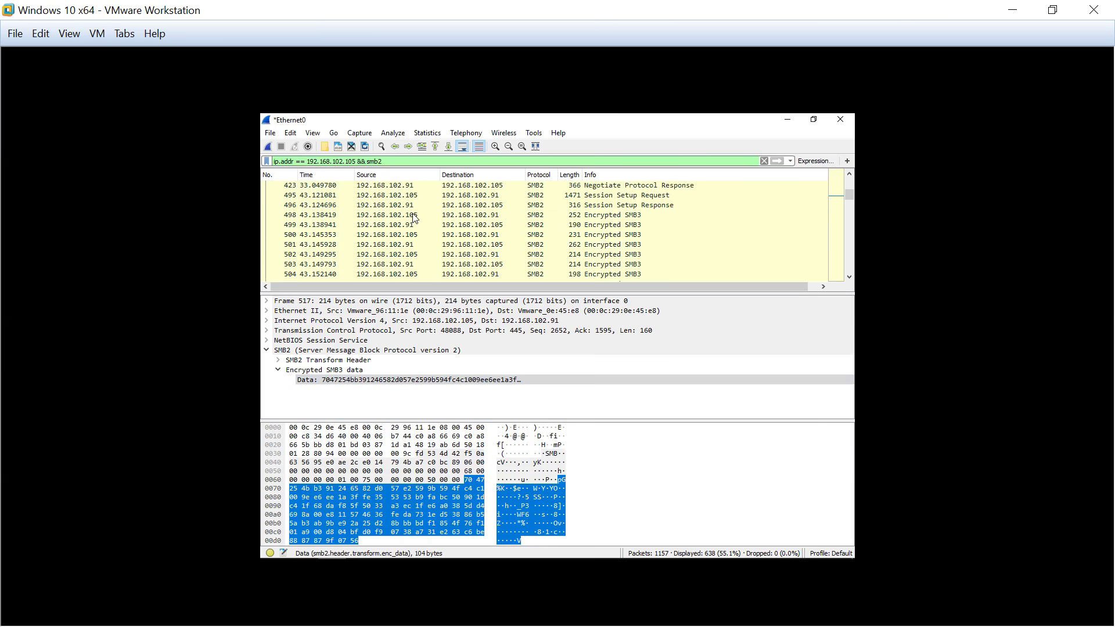
pyautogui.scroll(1, 414, 218)
pyautogui.scroll(-6, 413, 218)
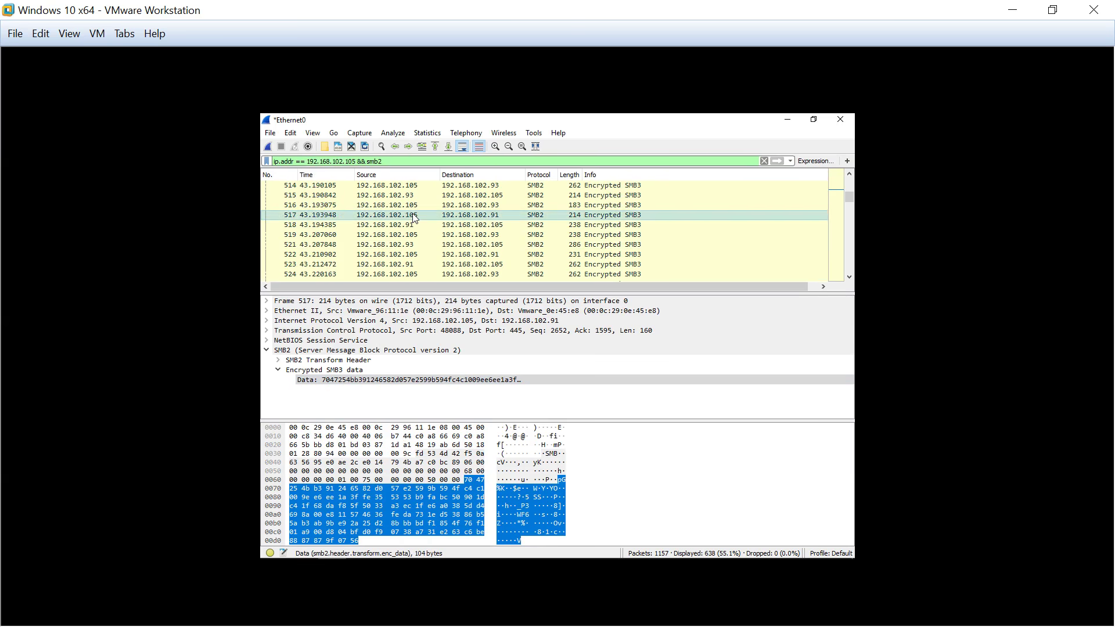
pyautogui.scroll(-5, 413, 218)
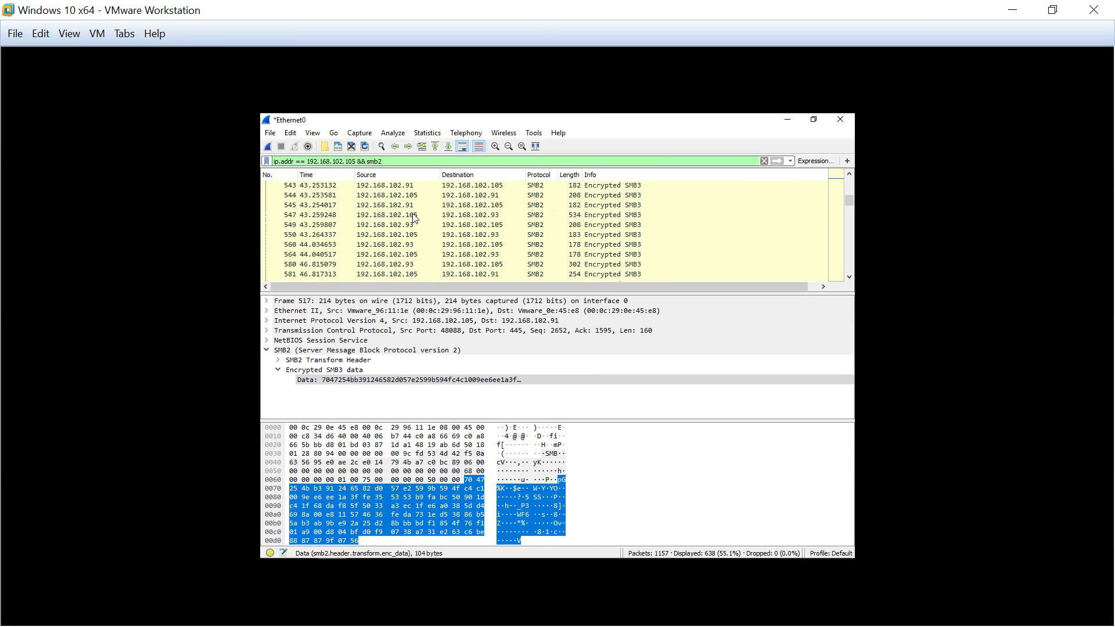
# Inspect packet 547's Encrypted SMB3 data and highlight its encrypted payload bytes
pyautogui.click(413, 219)
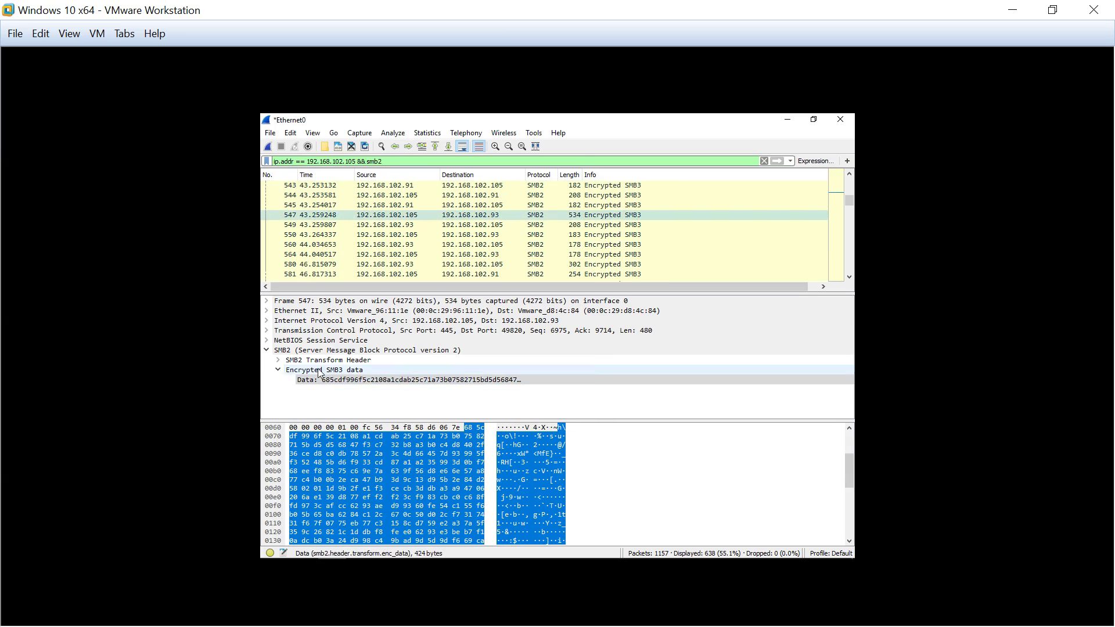
pyautogui.click(351, 371)
pyautogui.click(353, 380)
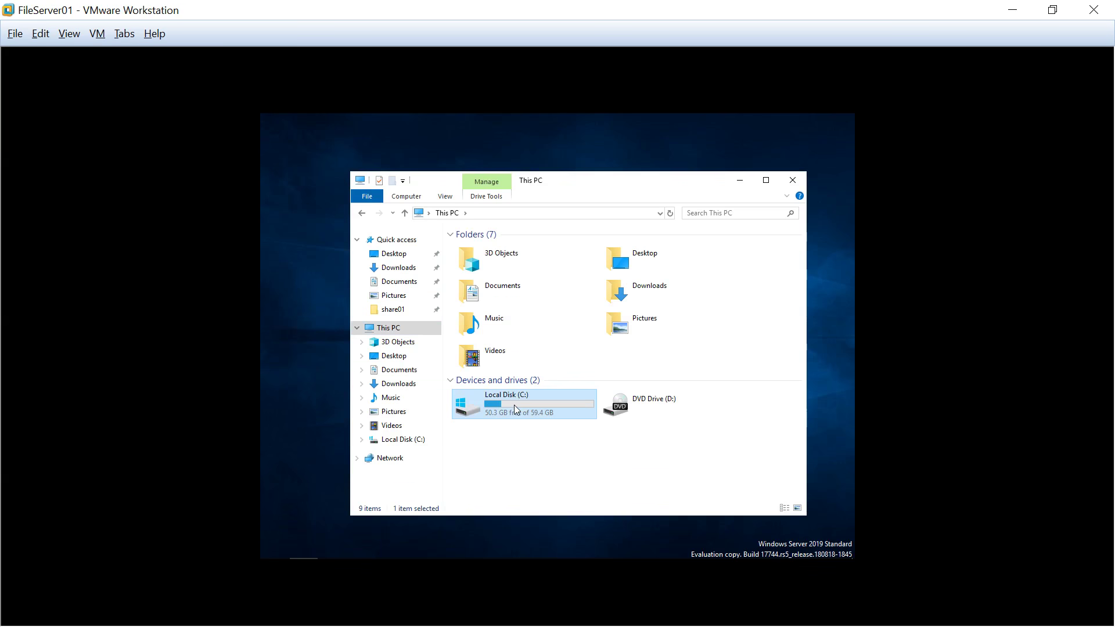
# On FileServer01, open C:\Share\share01\password.txt to view its encrypted content
pyautogui.doubleClick(514, 405)
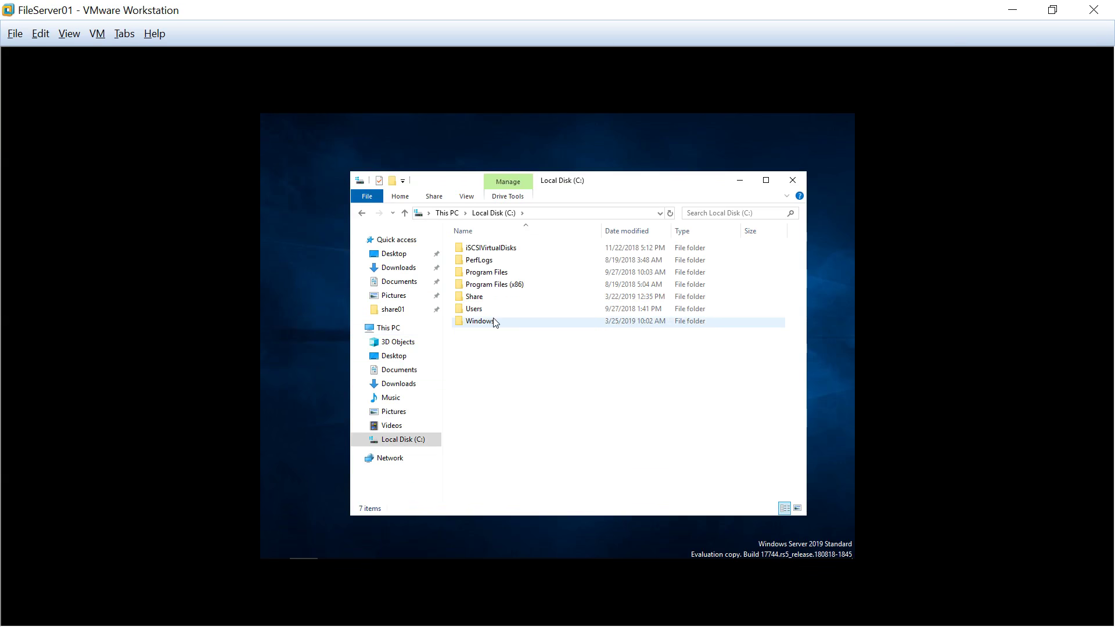
pyautogui.doubleClick(474, 297)
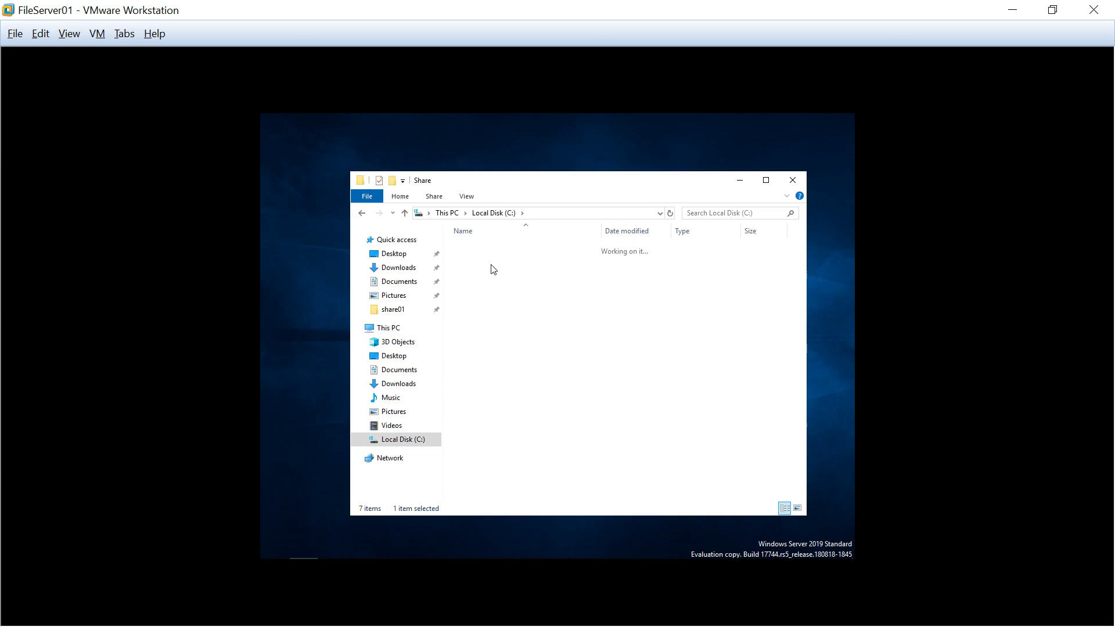
pyautogui.doubleClick(497, 257)
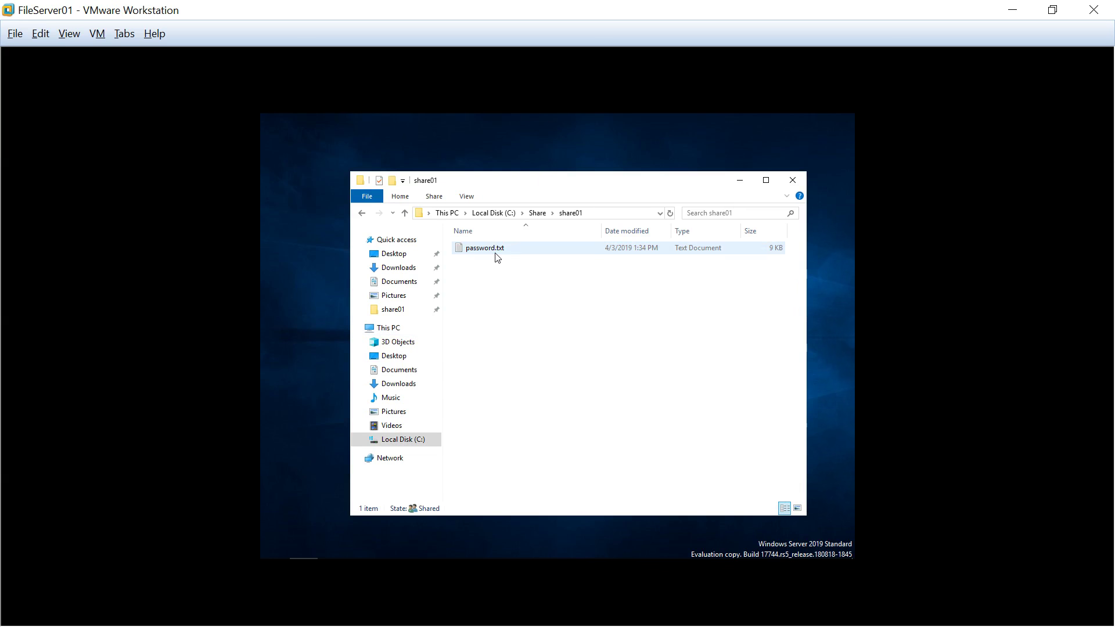
pyautogui.doubleClick(496, 255)
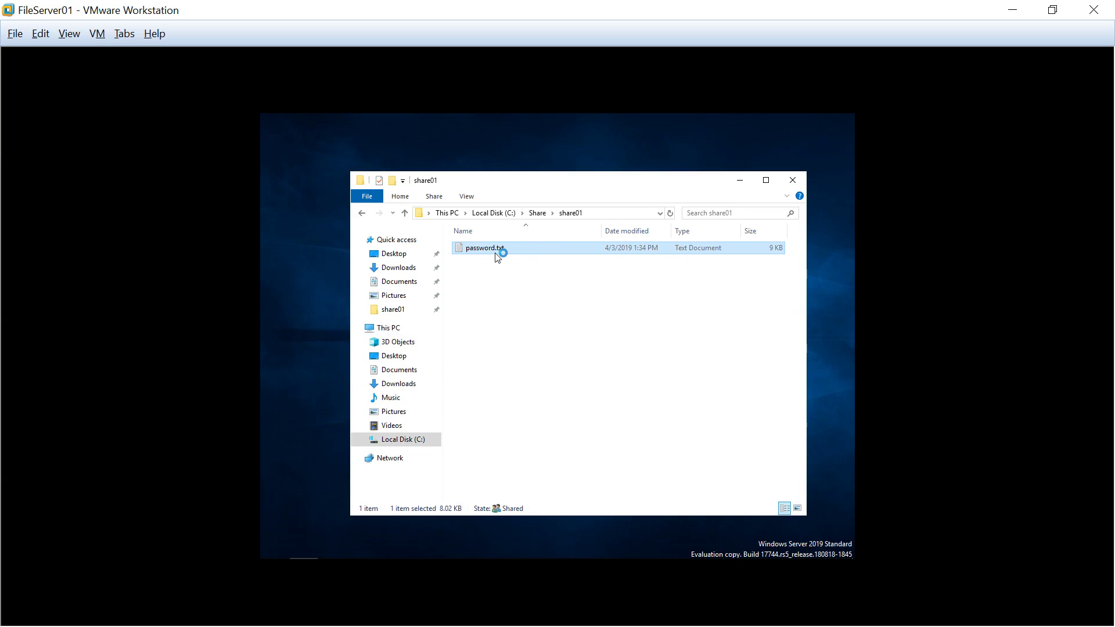
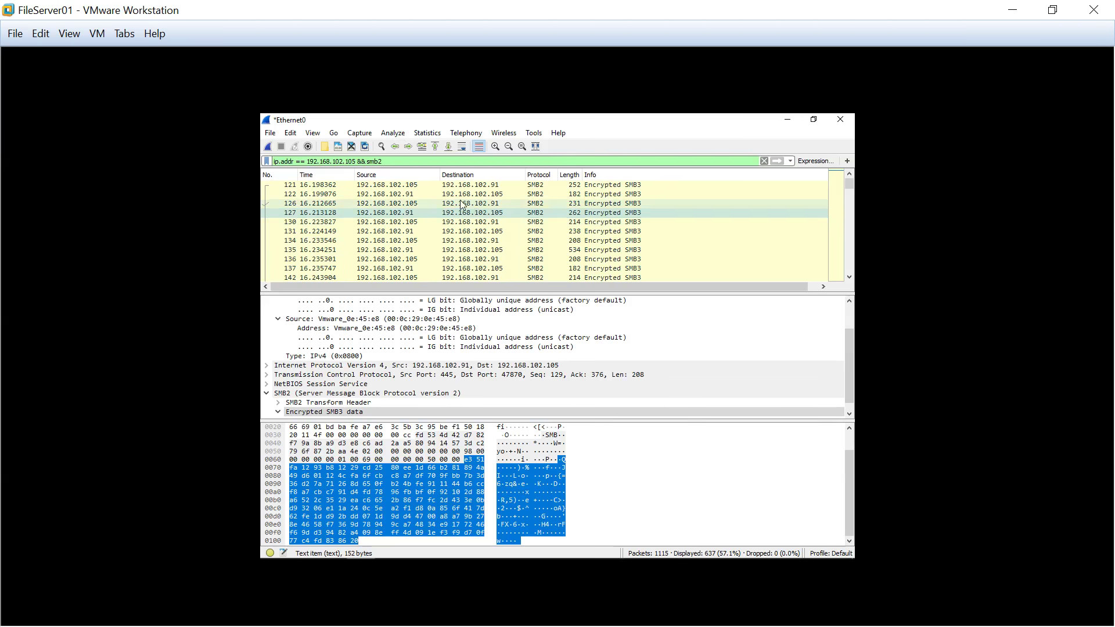
# Highlight 192.168.102.105 in the filter, select packet 130, and scroll through the Encrypted SMB3 packets
pyautogui.moveTo(306, 162); pyautogui.dragTo(358, 163)
pyautogui.click(379, 223)
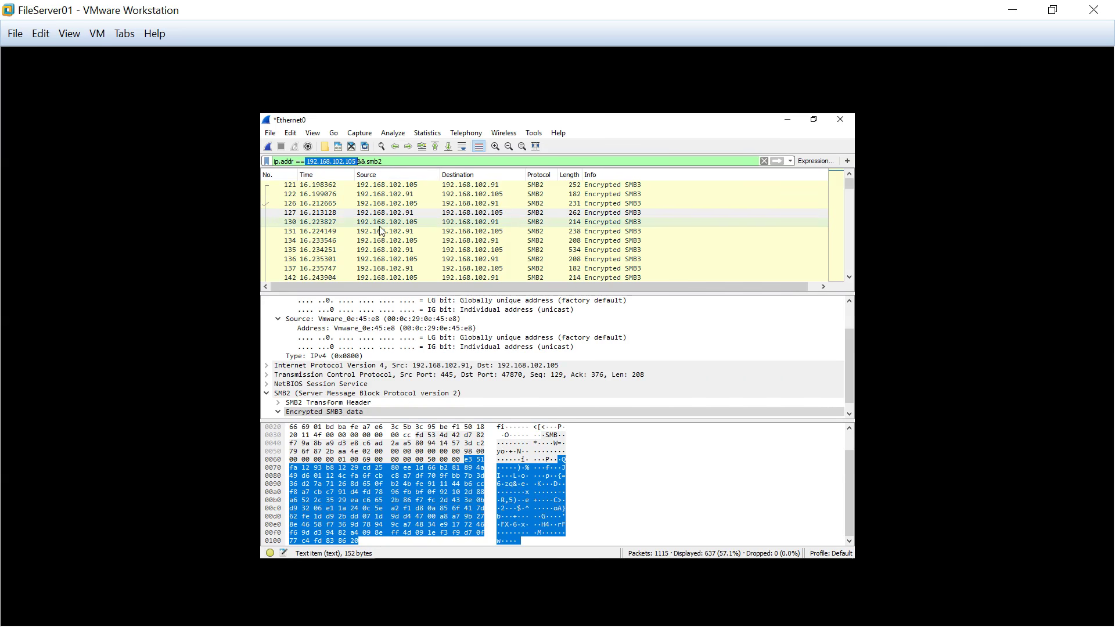
pyautogui.scroll(-3, 382, 231)
pyautogui.scroll(-10, 382, 231)
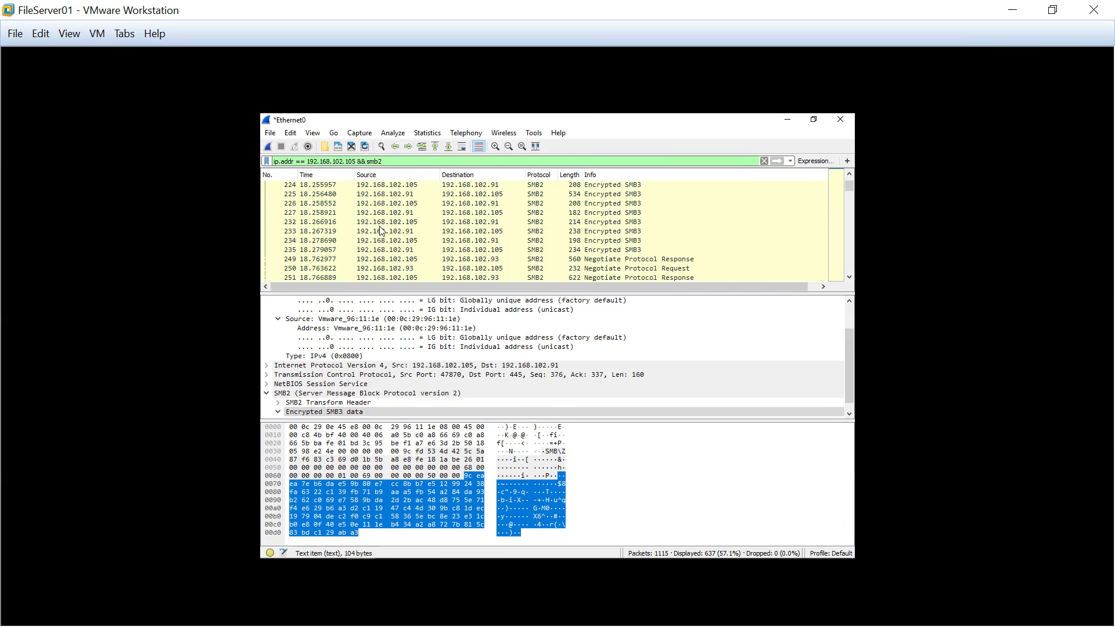
pyautogui.scroll(-6, 382, 231)
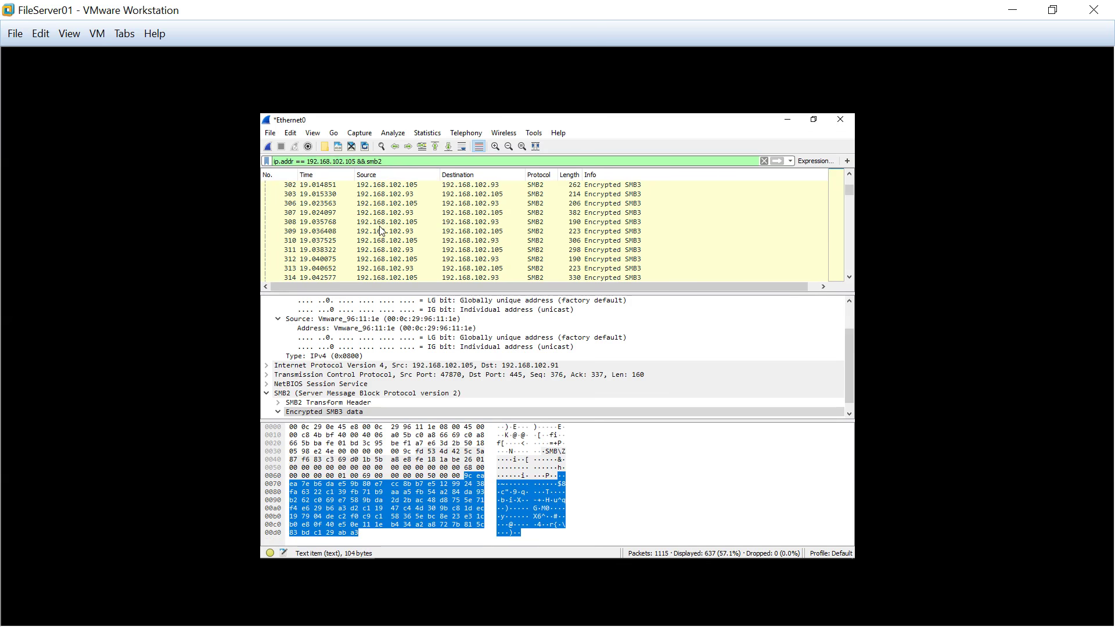
pyautogui.scroll(-2, 381, 231)
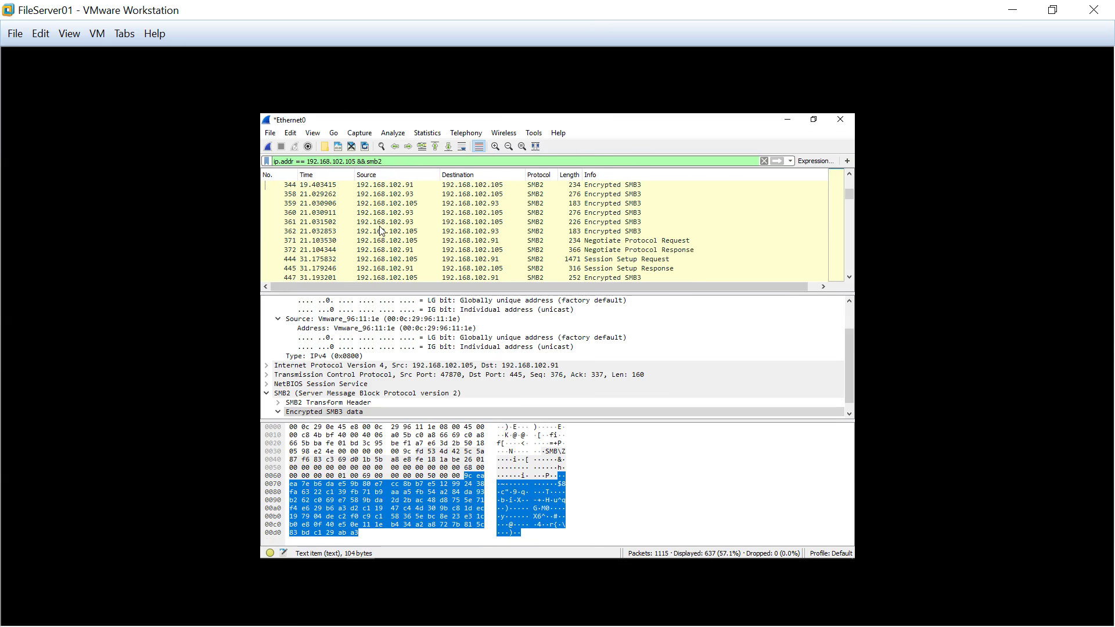
pyautogui.scroll(-5, 382, 231)
# Select packet 460 and expand its Encrypted SMB3 data down to the raw Data field
pyautogui.click(381, 224)
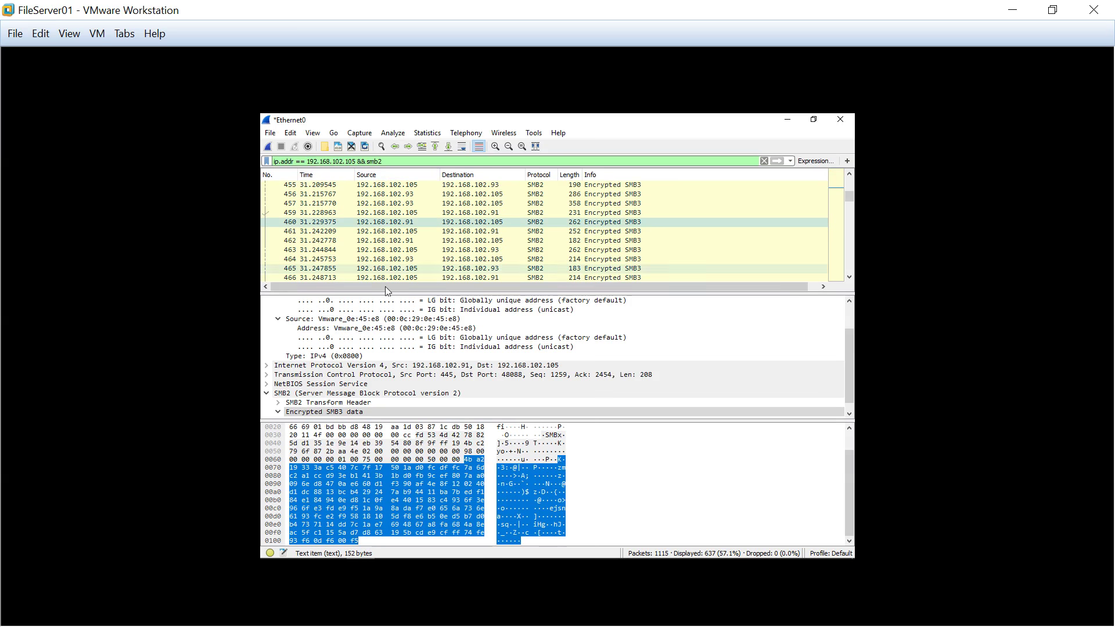
pyautogui.click(324, 411)
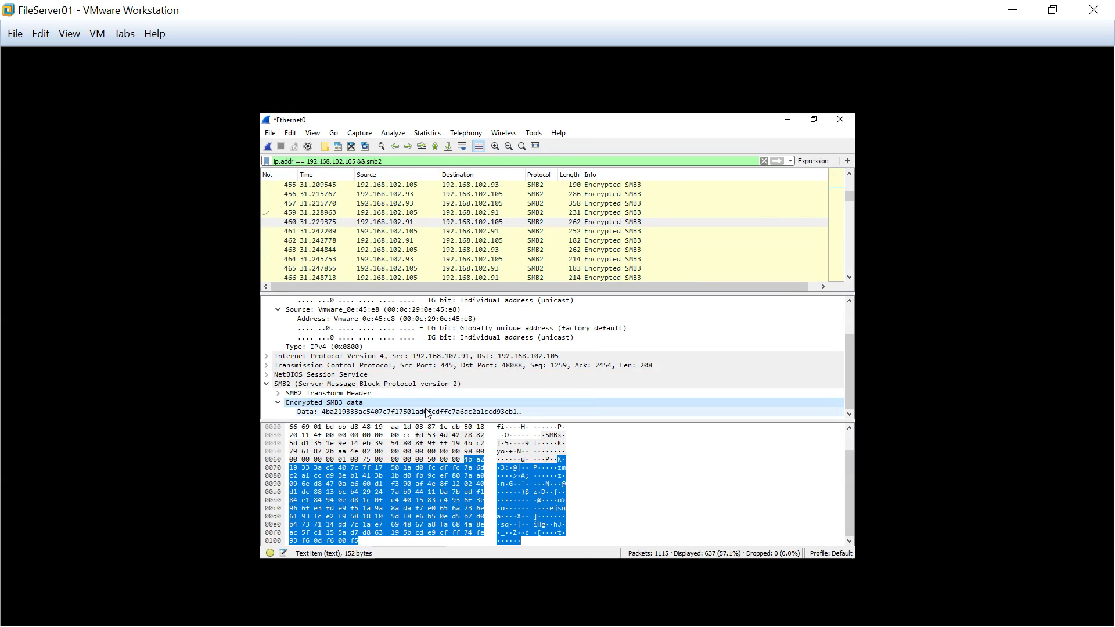
pyautogui.click(428, 412)
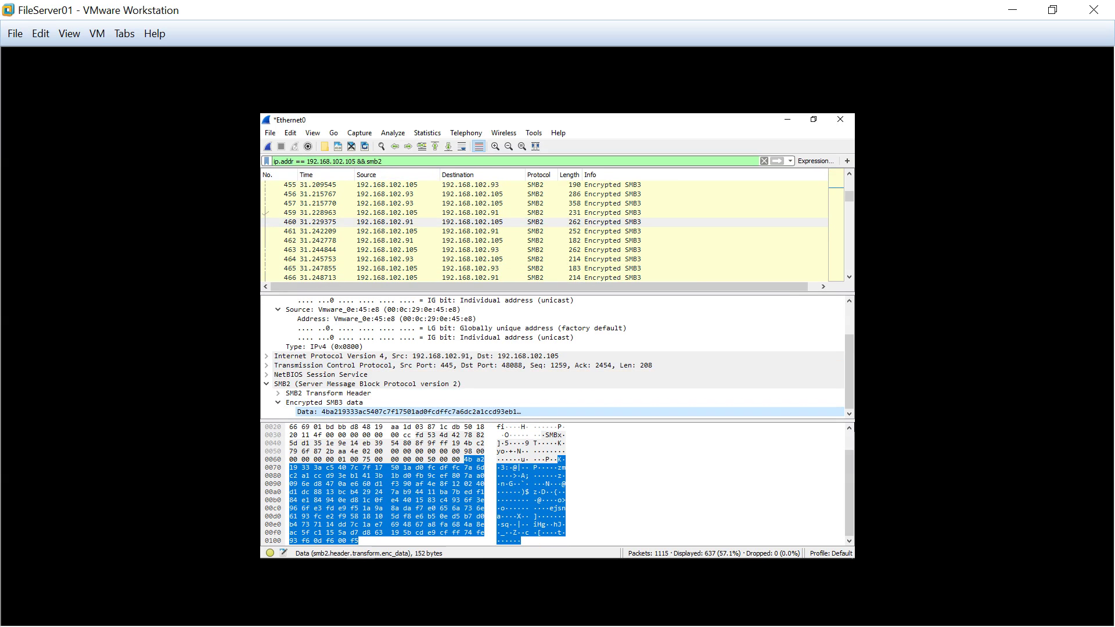